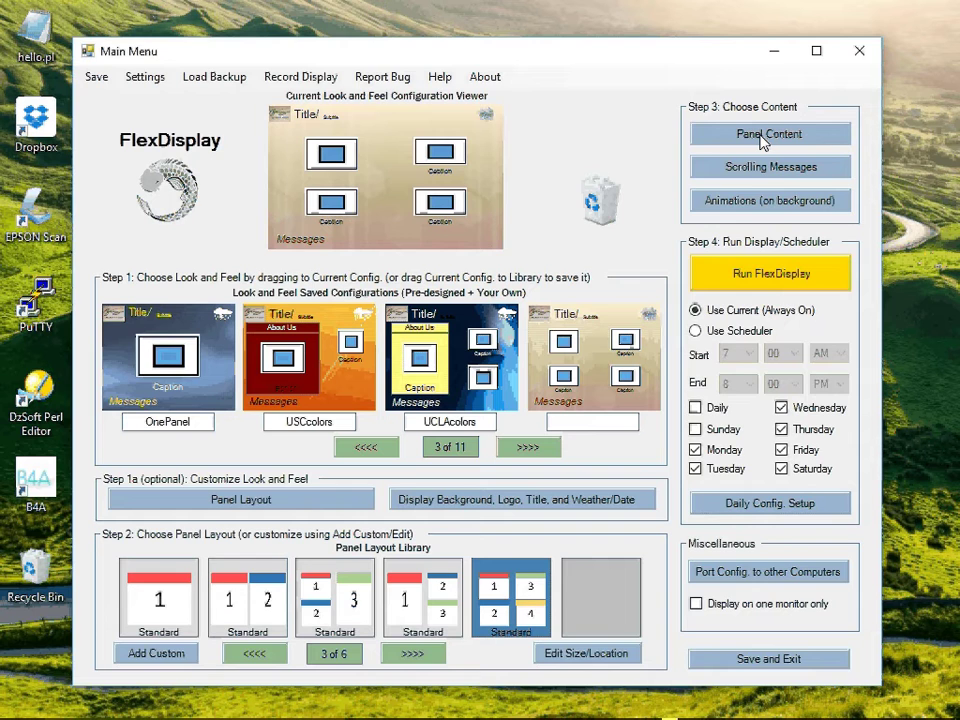
Add the Invisalign picture to Panel 1's content and review what the other three panels contain
{"action": "left_click", "coordinate": [764, 136]}
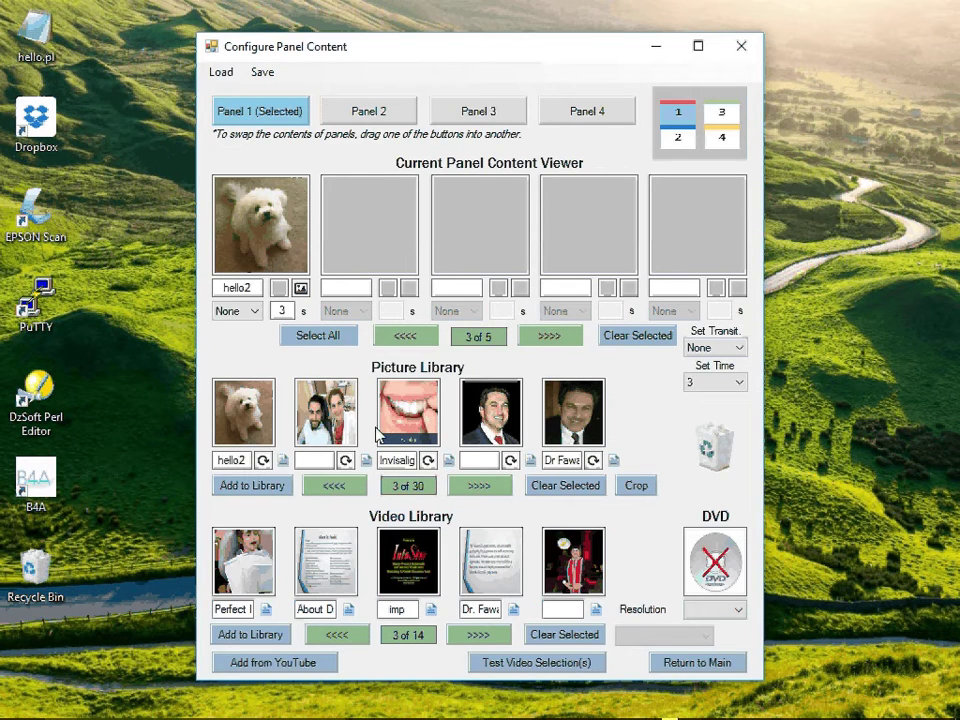
{"action": "left_click_drag", "start_coordinate": [377, 432], "coordinate": [390, 228]}
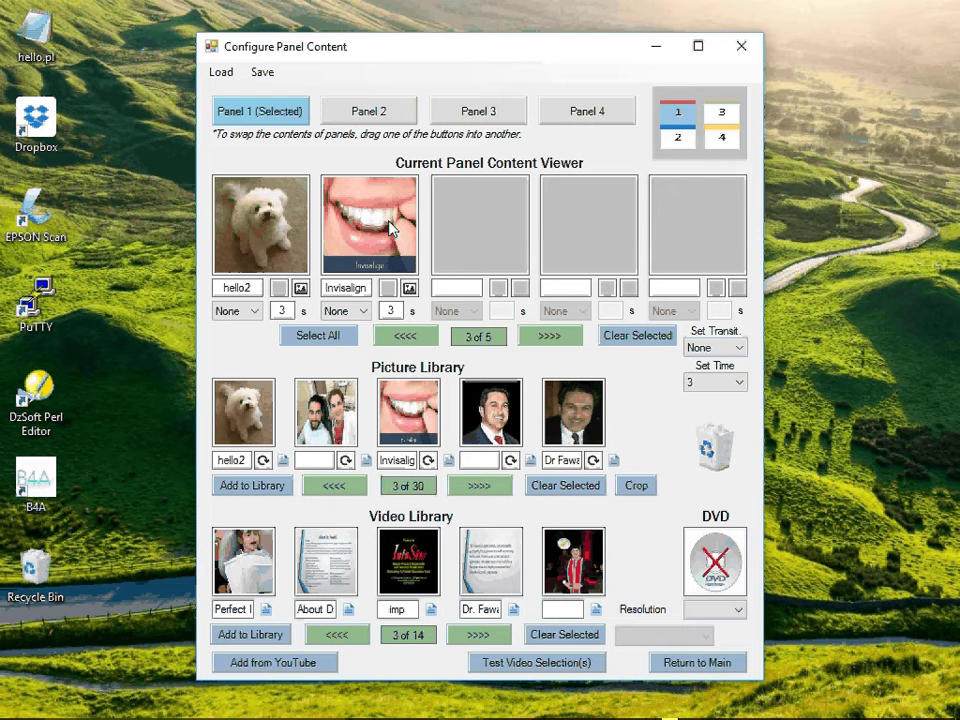
{"action": "left_click", "coordinate": [369, 115]}
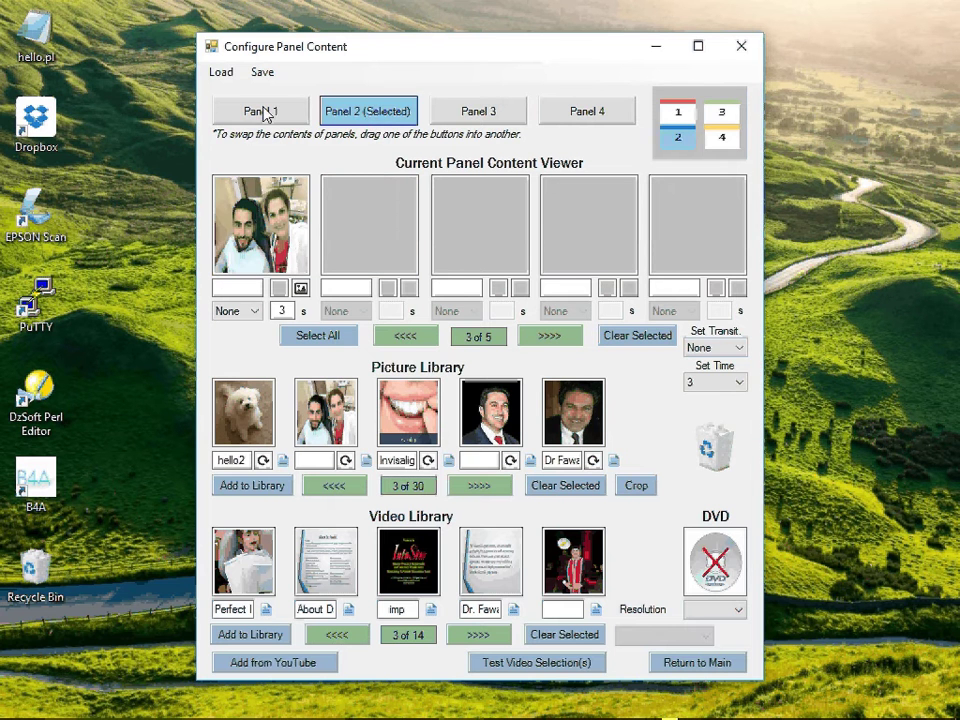
{"action": "left_click", "coordinate": [264, 113]}
{"action": "left_click", "coordinate": [360, 113]}
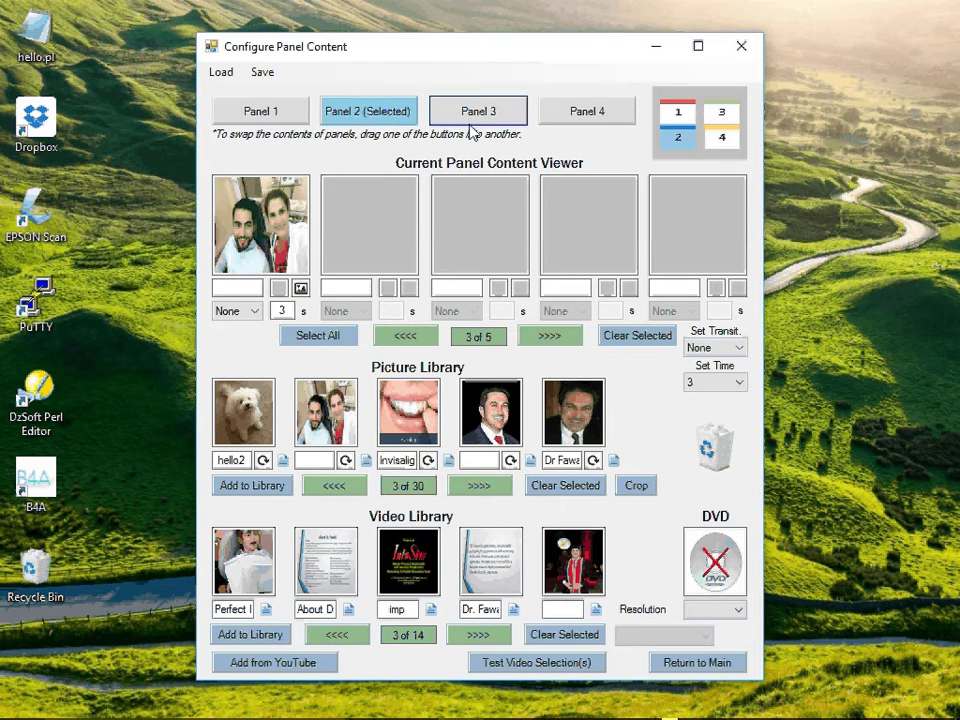
{"action": "left_click", "coordinate": [472, 115]}
{"action": "left_click", "coordinate": [575, 114]}
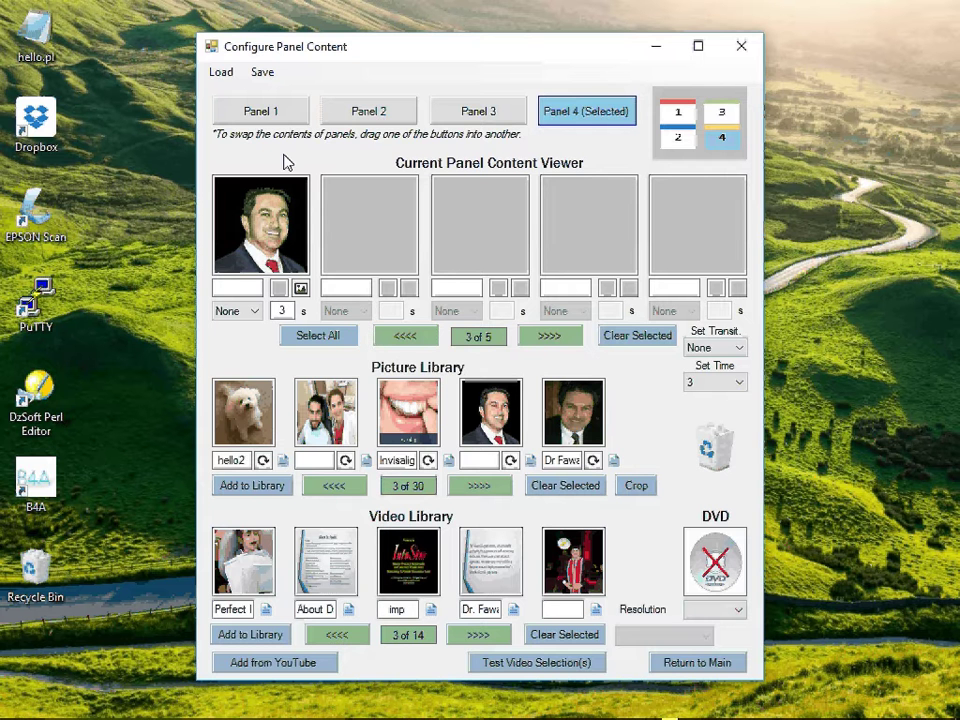
Save the current panel content as a configuration named "base"
{"action": "left_click", "coordinate": [263, 74]}
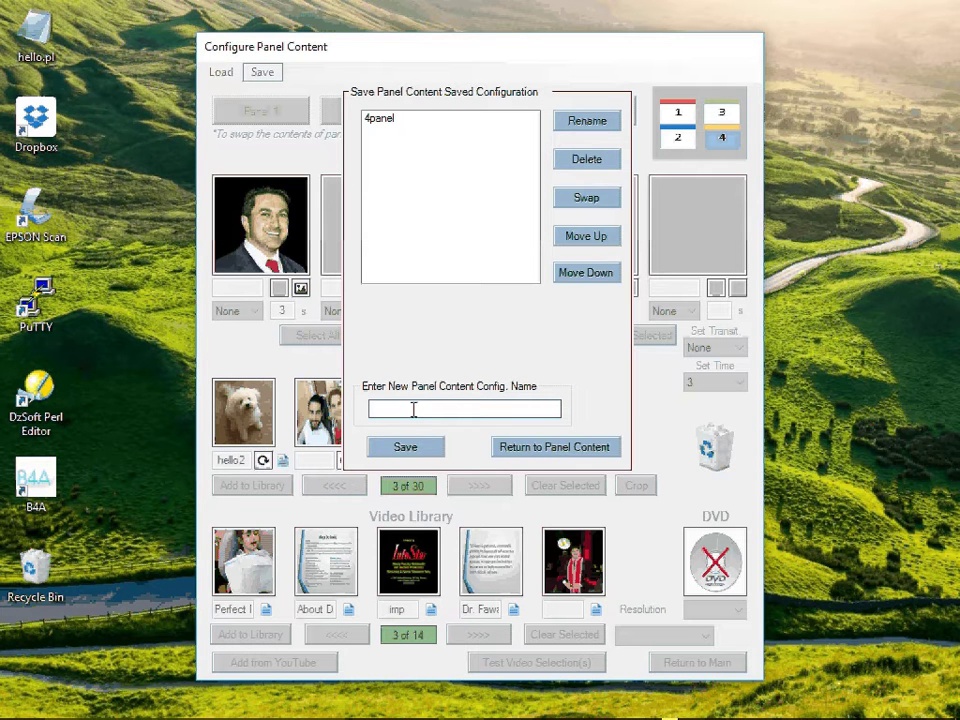
{"action": "type", "text": "base"}
{"action": "left_click", "coordinate": [412, 459]}
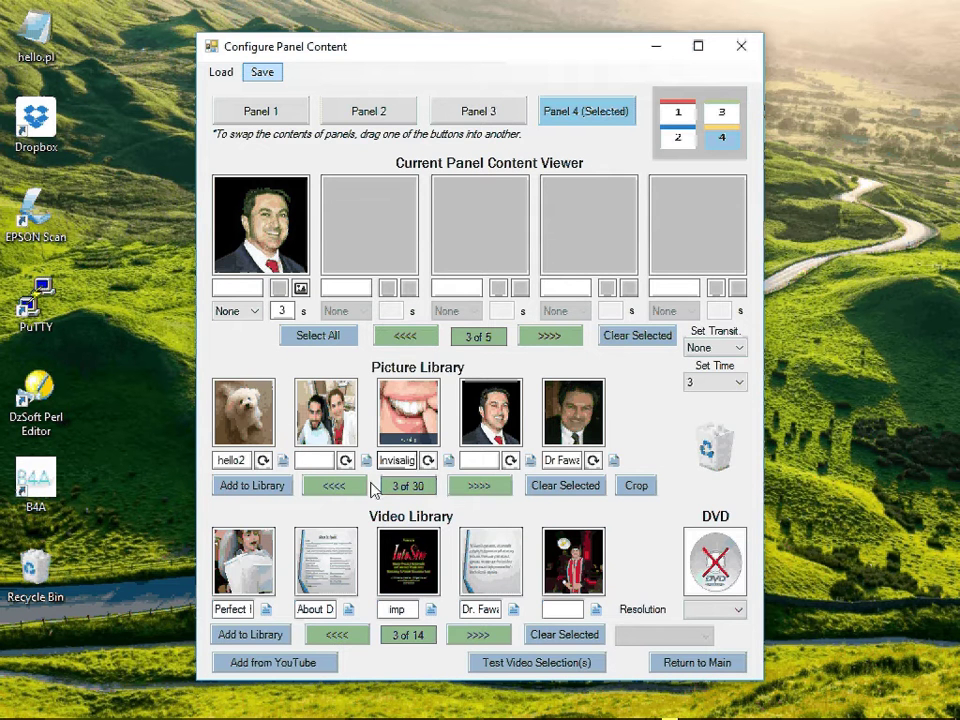
Add the About the doctor video to Panel 4 and the patient testimonial video to Panel 2
{"action": "left_click_drag", "start_coordinate": [338, 582], "coordinate": [391, 250]}
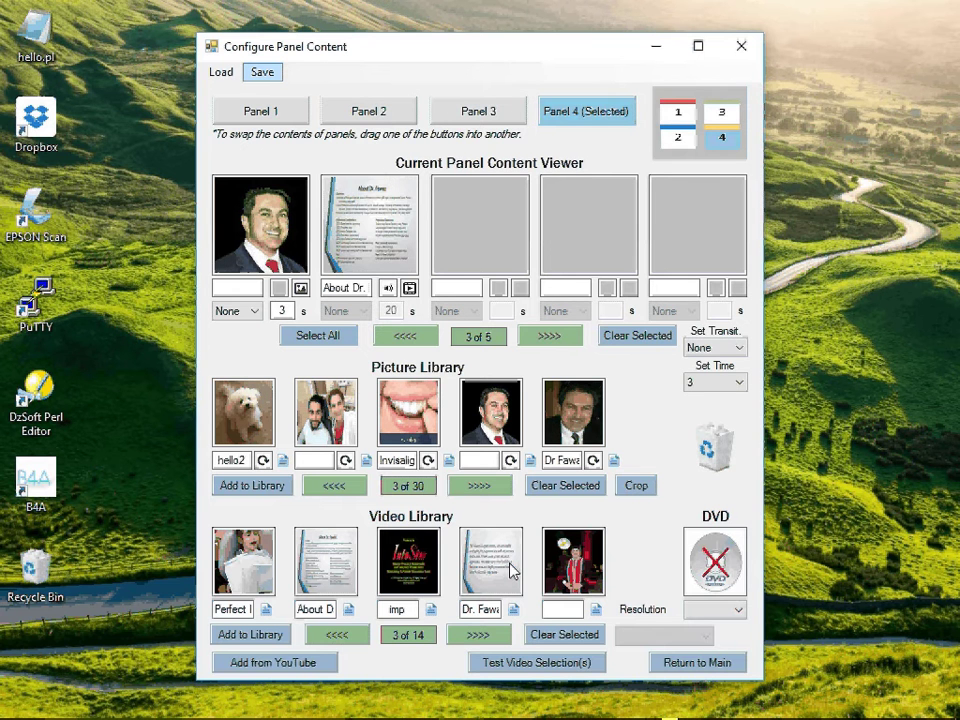
{"action": "left_click", "coordinate": [406, 114]}
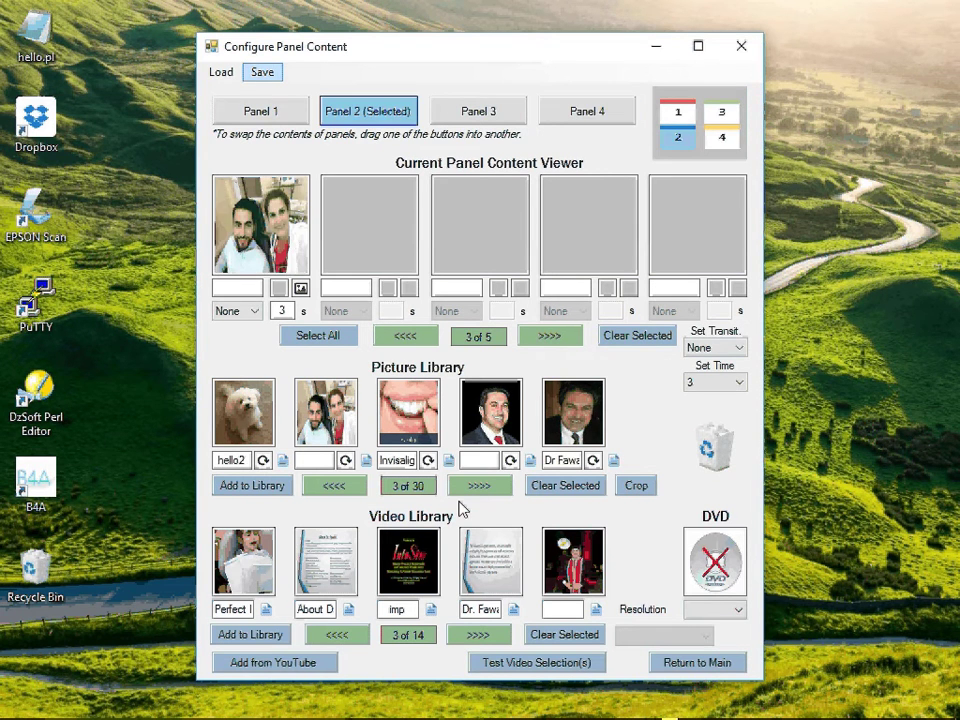
{"action": "left_click_drag", "start_coordinate": [488, 558], "coordinate": [366, 232]}
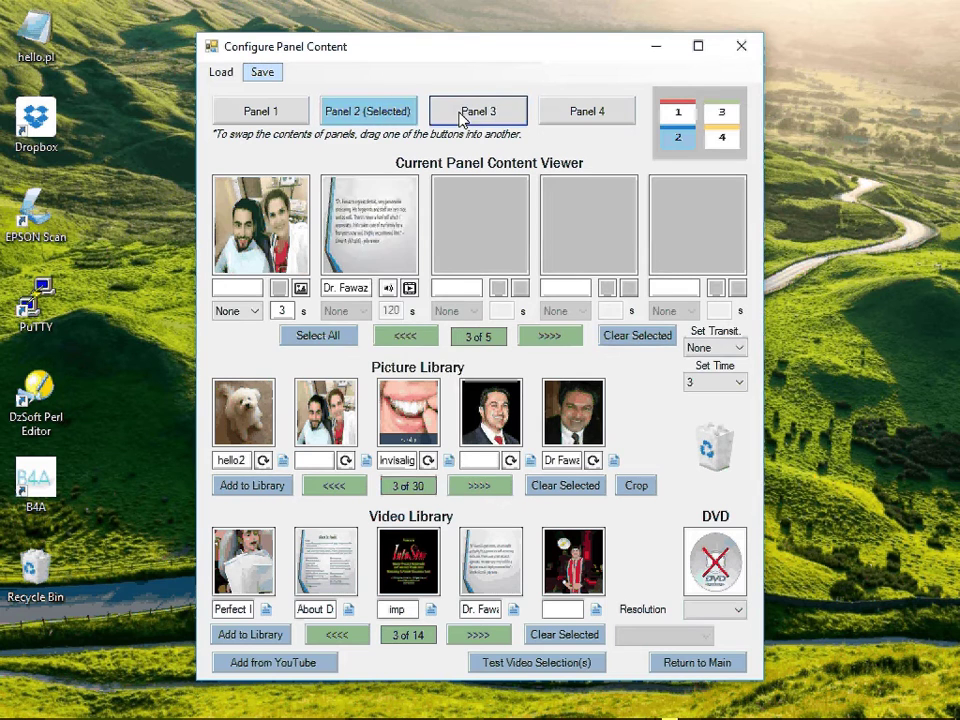
Add the last displayed library portrait to Panel 3 and the Invisalign picture to Panel 4
{"action": "left_click", "coordinate": [461, 117]}
{"action": "left_click_drag", "start_coordinate": [580, 425], "coordinate": [391, 186]}
{"action": "left_click", "coordinate": [587, 111]}
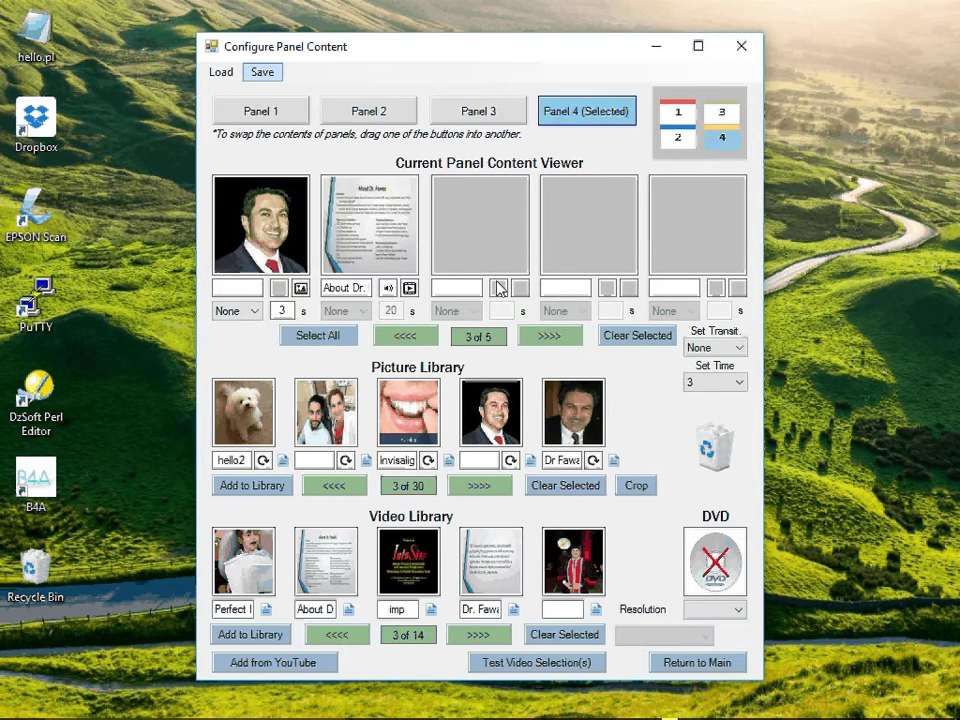
{"action": "left_click_drag", "start_coordinate": [408, 411], "coordinate": [475, 290]}
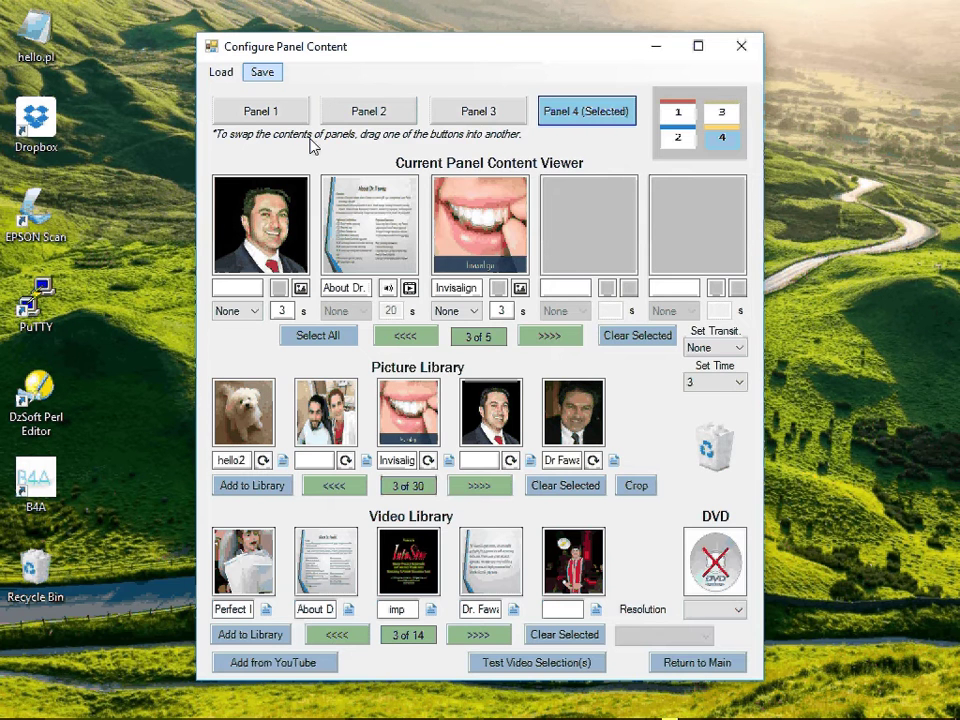
Save the expanded panel content as a configuration named "base2" and return to the main menu
{"action": "left_click", "coordinate": [261, 72]}
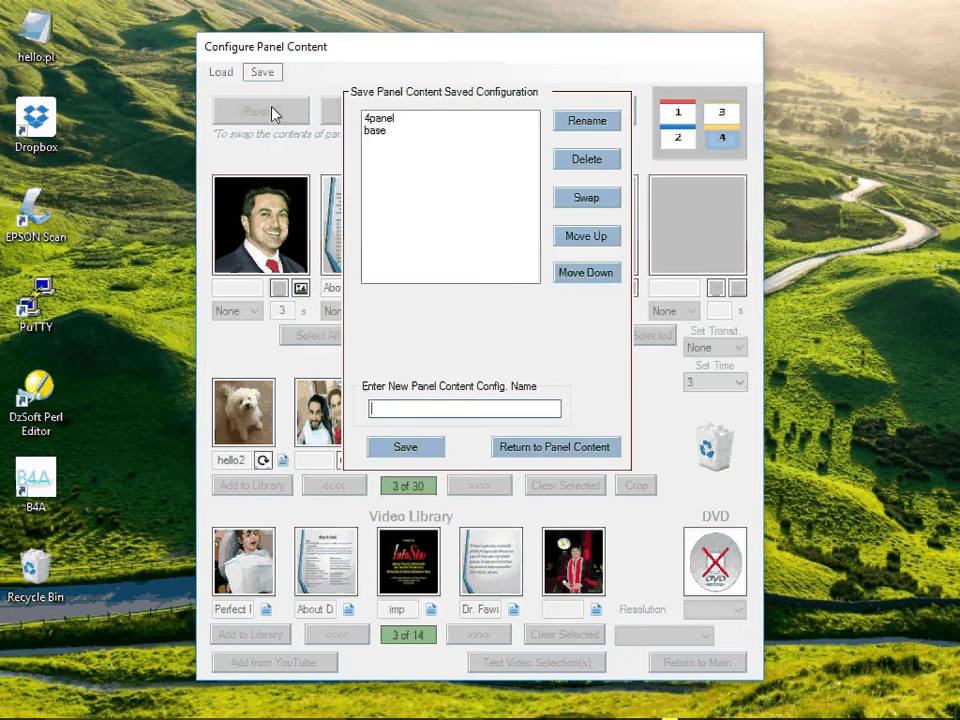
{"action": "left_click", "coordinate": [403, 409]}
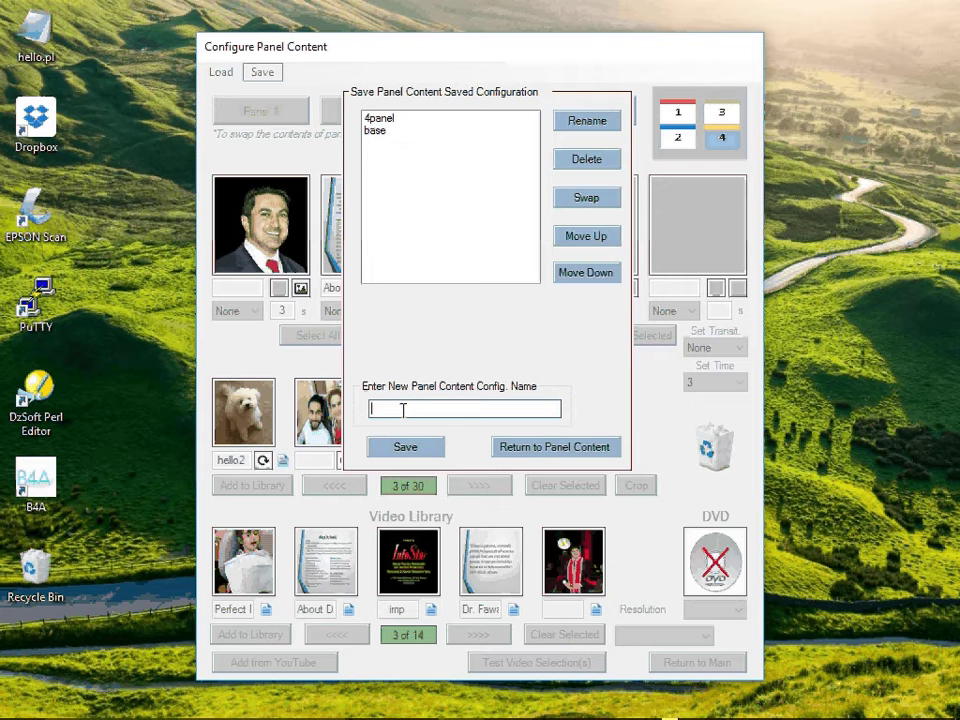
{"action": "type", "text": "base2"}
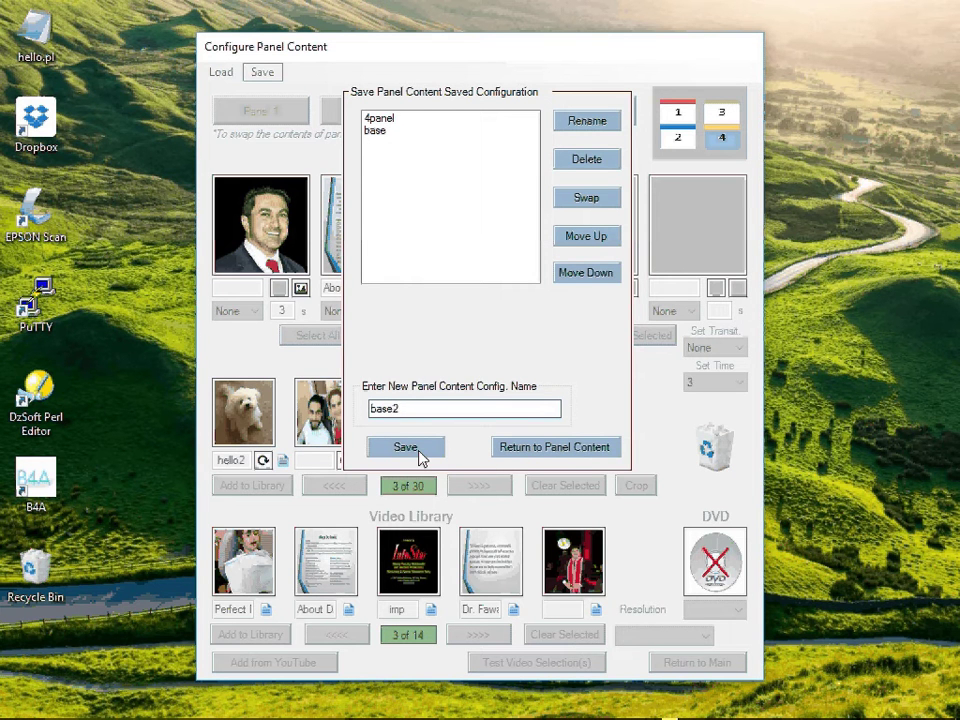
{"action": "left_click", "coordinate": [422, 450]}
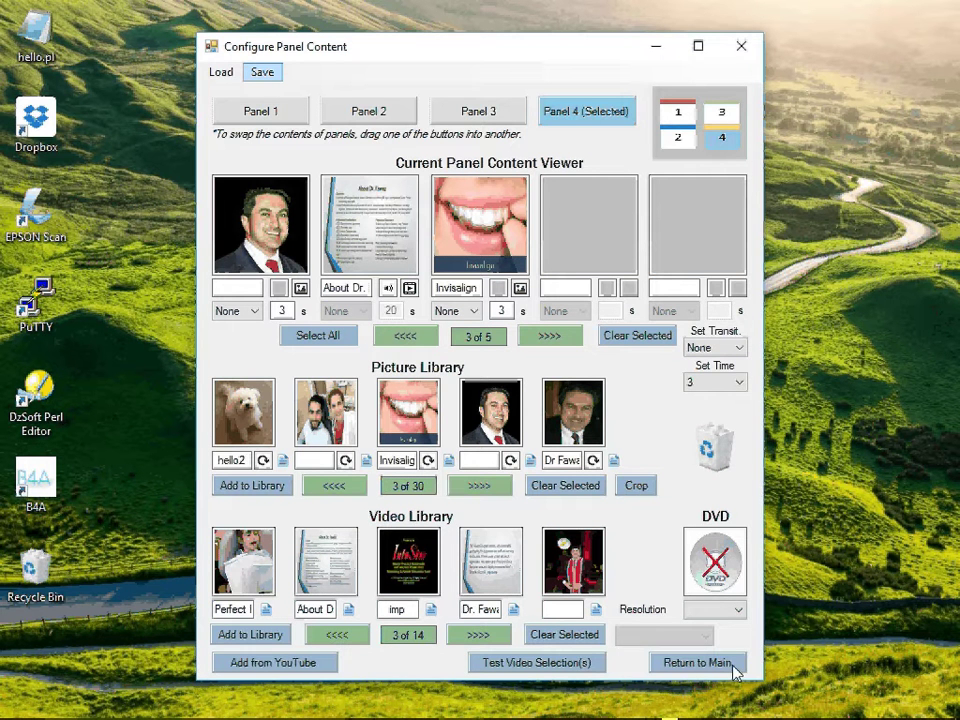
{"action": "left_click", "coordinate": [697, 663]}
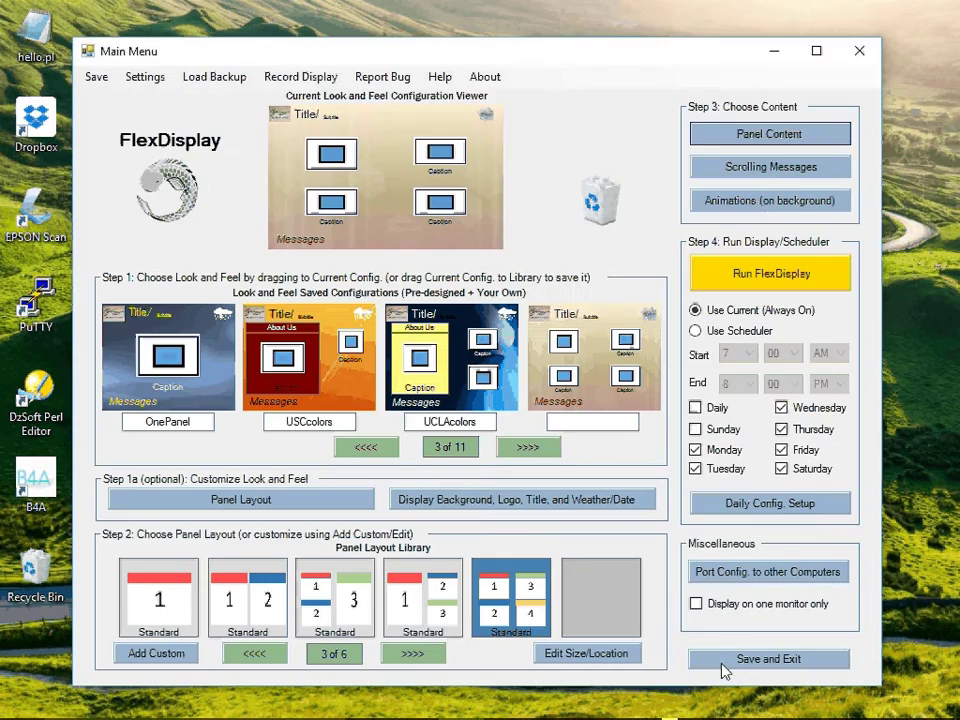
Save the current scrolling message selection as a configuration named "CNN"
{"action": "left_click", "coordinate": [758, 172]}
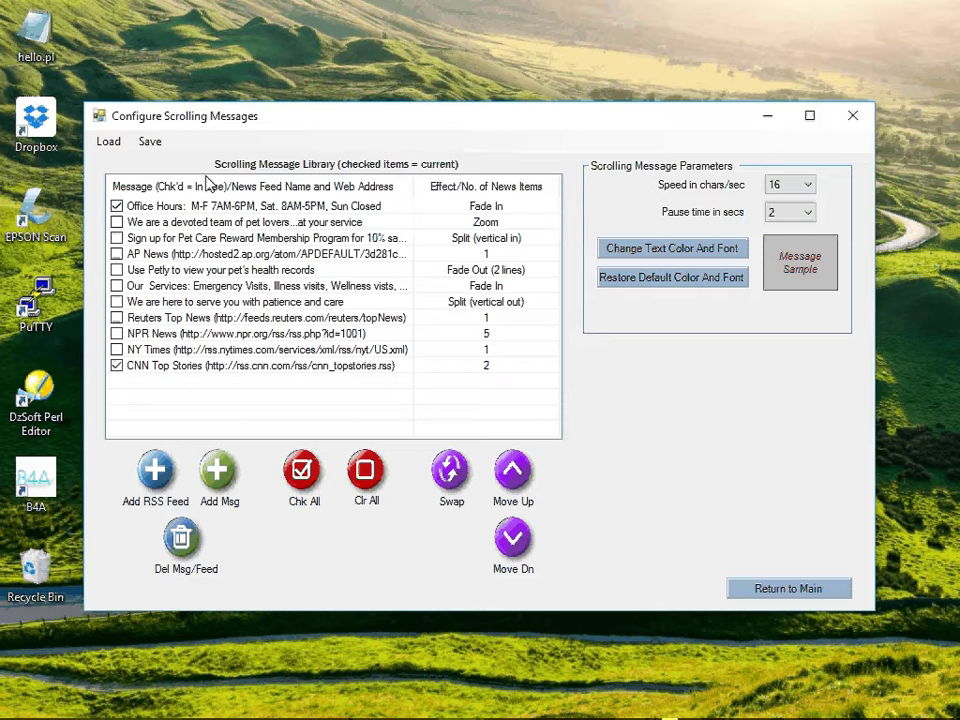
{"action": "left_click", "coordinate": [148, 143]}
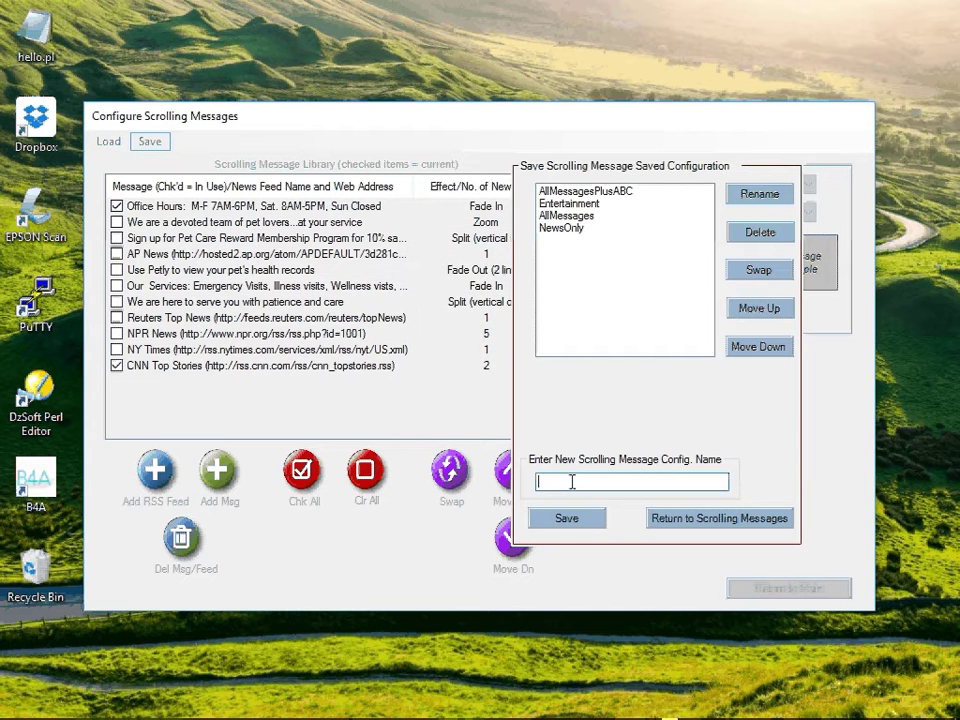
{"action": "type", "text": "CNN"}
{"action": "left_click", "coordinate": [566, 519]}
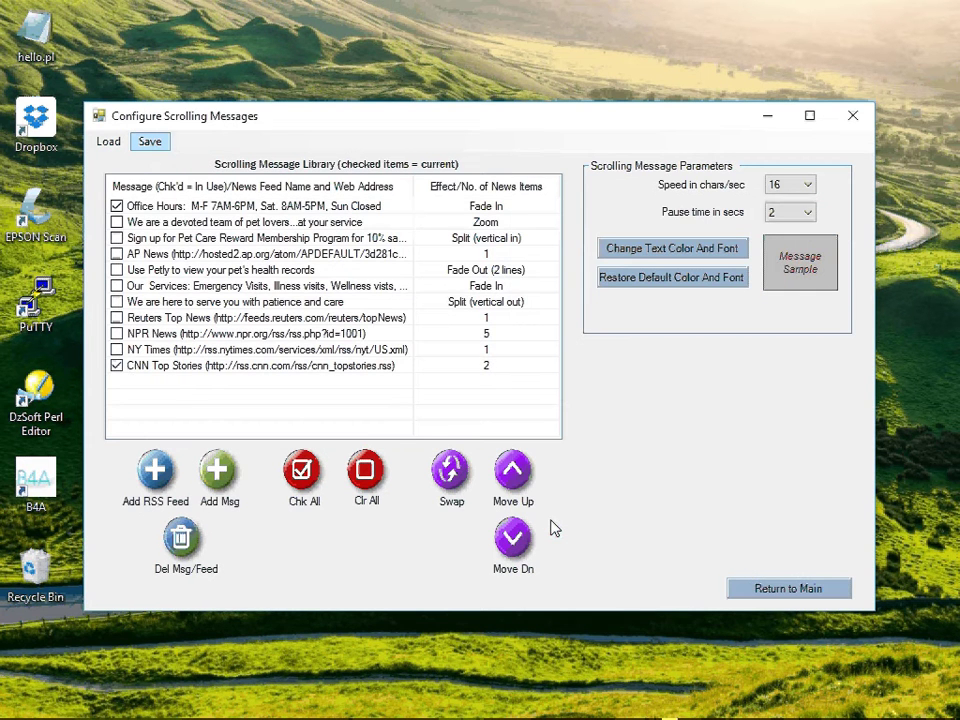
Include the NY Times, NPR and Reuters feeds in the scrolling messages and save the configuration as "NewFeeds"
{"action": "left_click", "coordinate": [117, 350]}
{"action": "left_click", "coordinate": [117, 318]}
{"action": "left_click", "coordinate": [150, 141]}
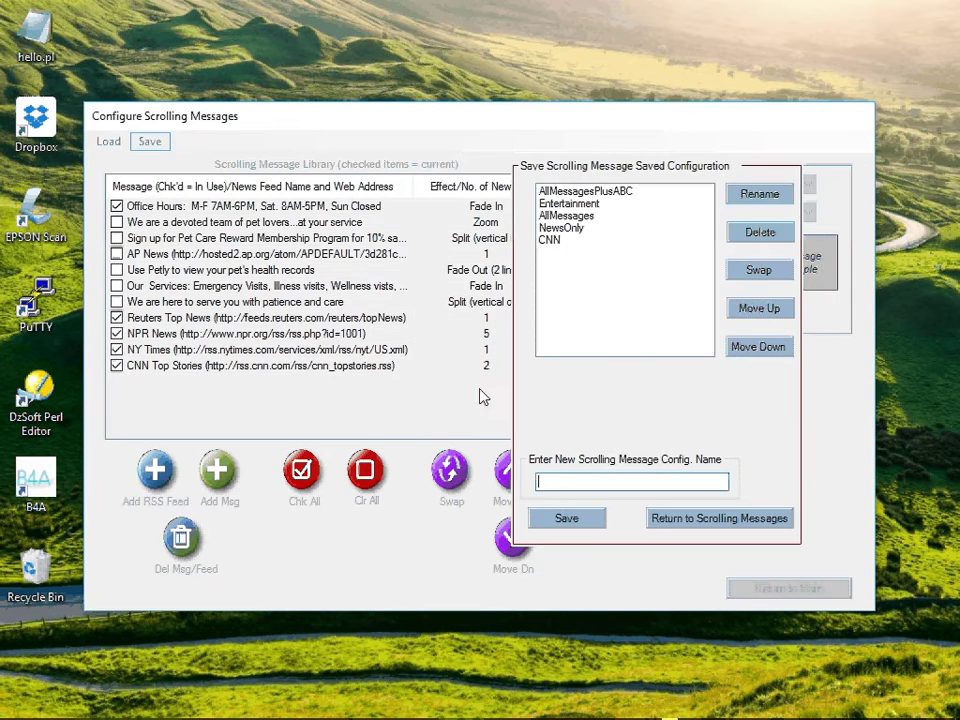
{"action": "type", "text": "N"}
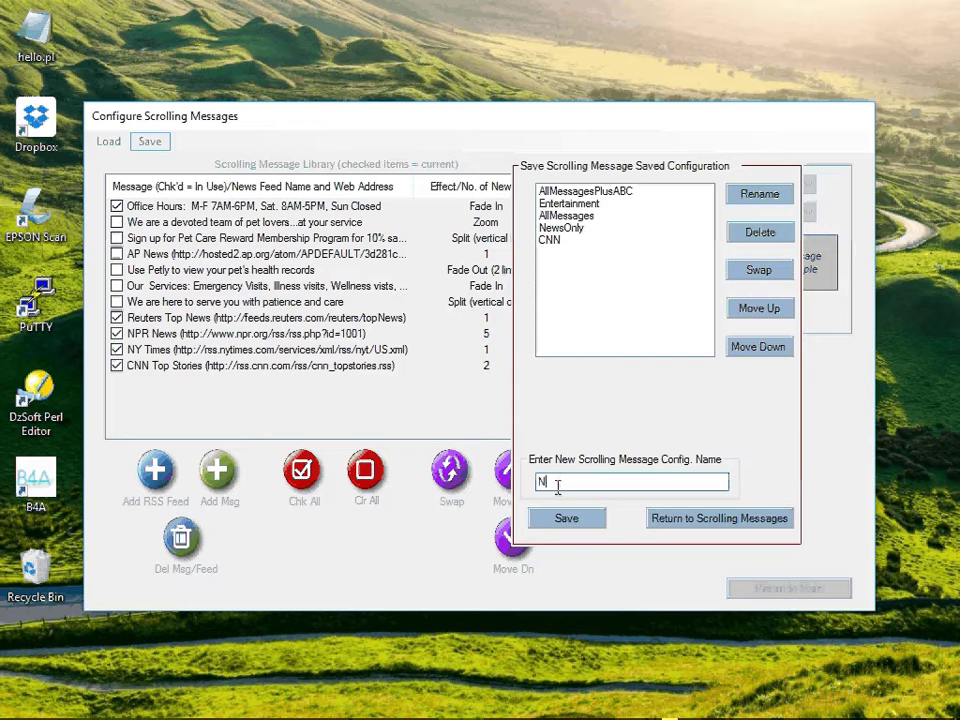
{"action": "type", "text": "ewFeeds"}
{"action": "left_click", "coordinate": [566, 516]}
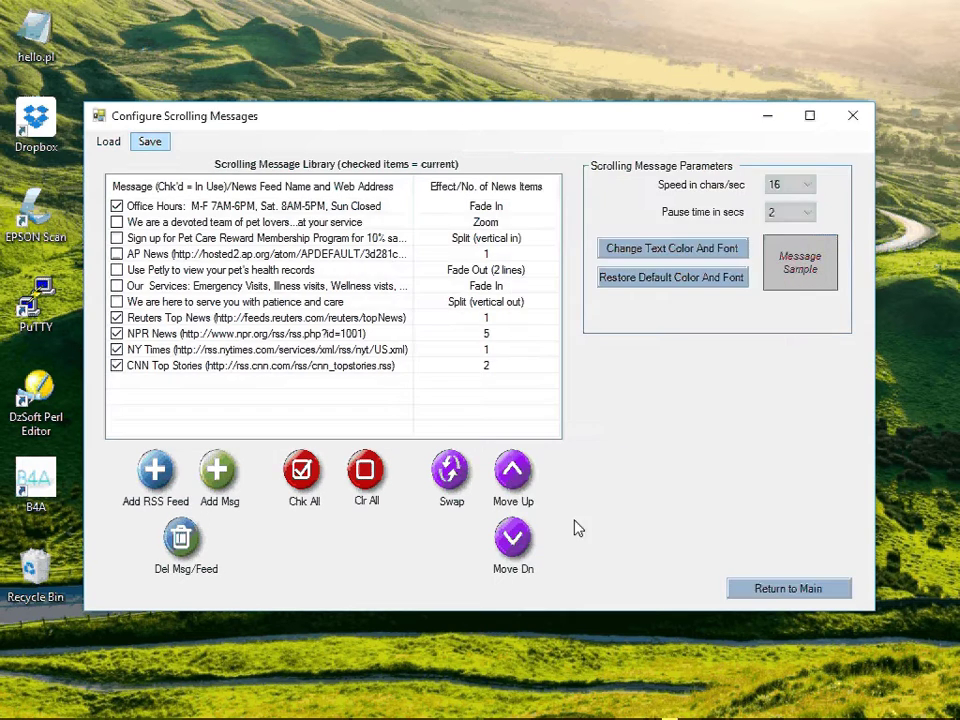
{"action": "left_click", "coordinate": [791, 589]}
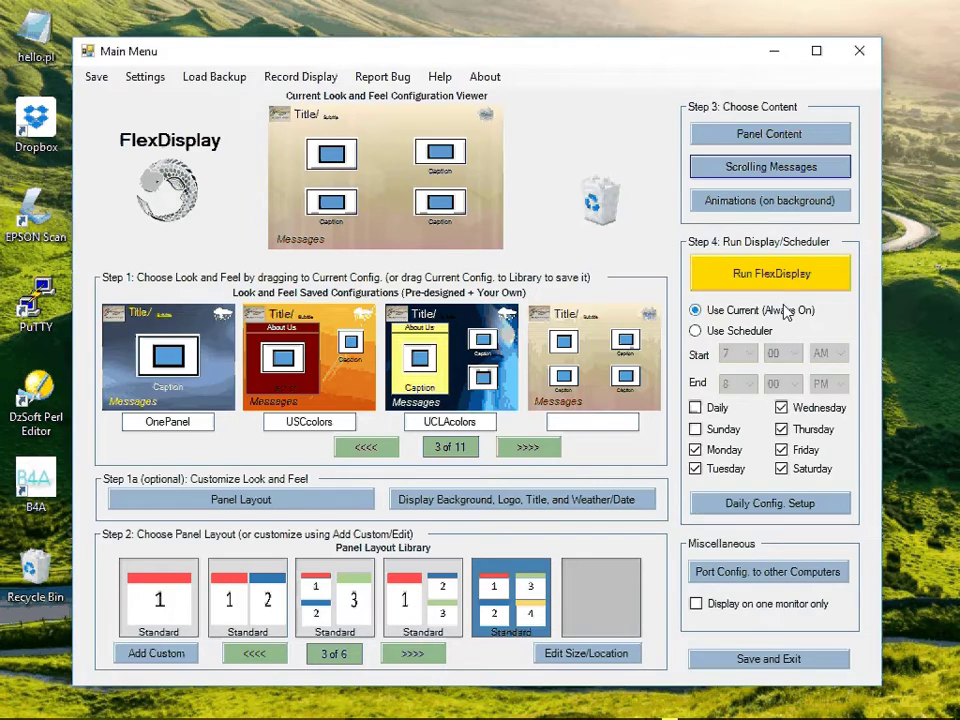
Add the Flowers and Balloons animations from the library to the current background animations
{"action": "left_click", "coordinate": [765, 202]}
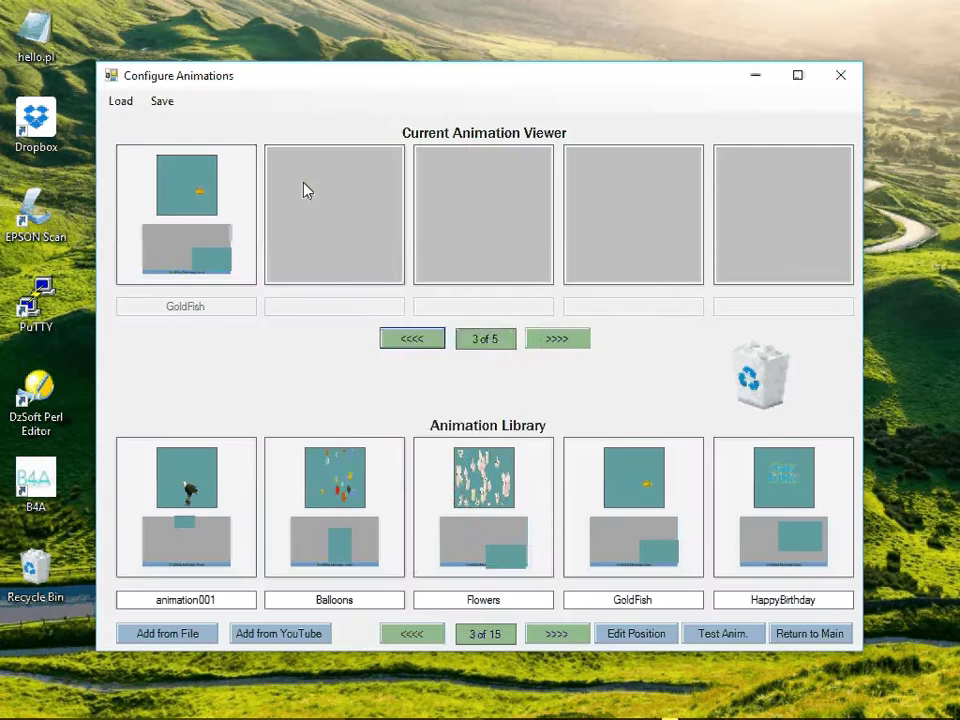
{"action": "left_click_drag", "start_coordinate": [499, 514], "coordinate": [395, 295]}
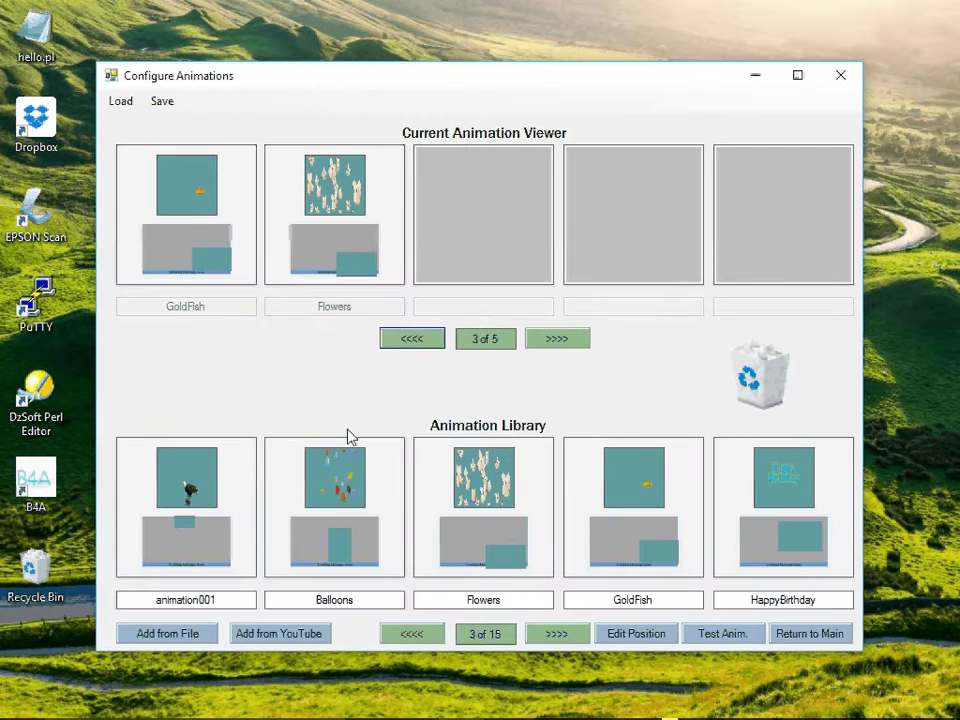
{"action": "left_click_drag", "start_coordinate": [380, 440], "coordinate": [456, 210]}
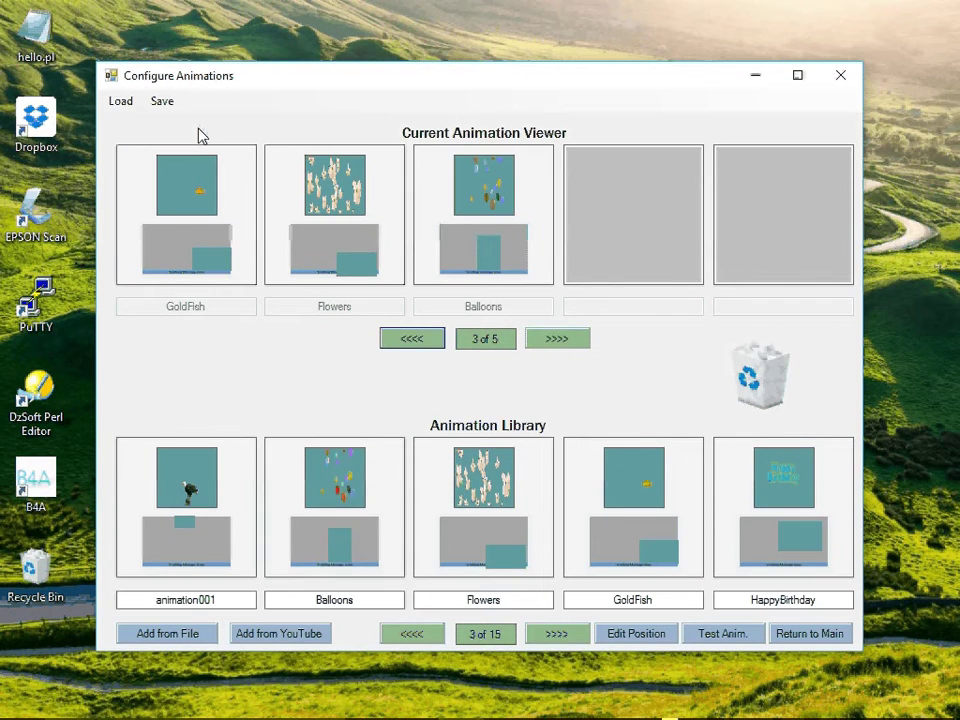
Save the current animations as a configuration named "cowboy" and return to the main menu
{"action": "left_click", "coordinate": [172, 106]}
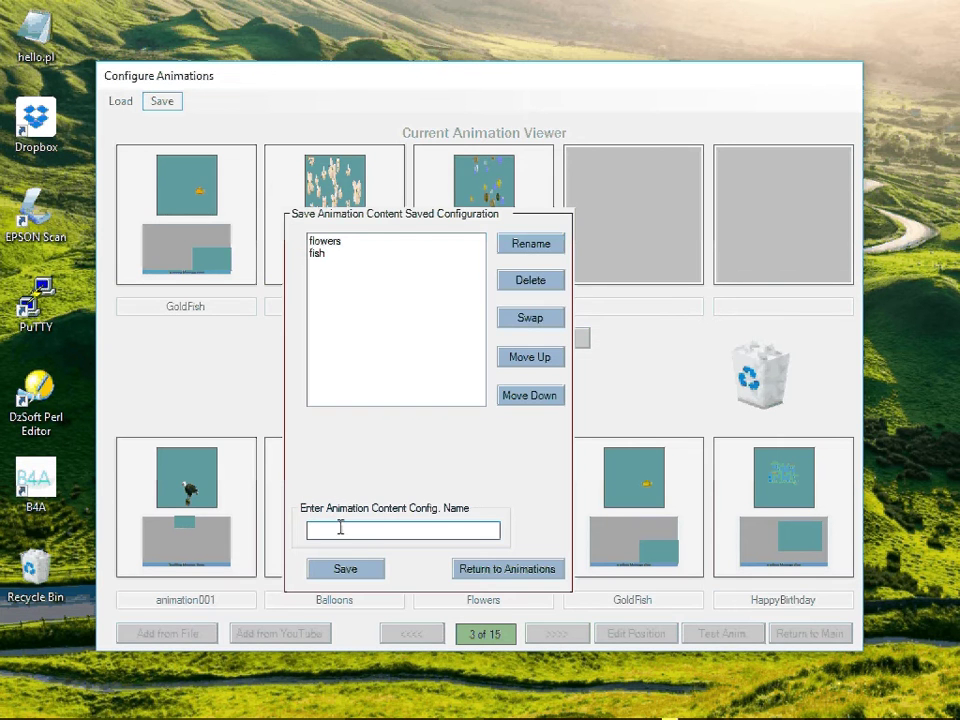
{"action": "left_click", "coordinate": [339, 527]}
{"action": "type", "text": "co"}
{"action": "type", "text": "wboy"}
{"action": "left_click", "coordinate": [350, 569]}
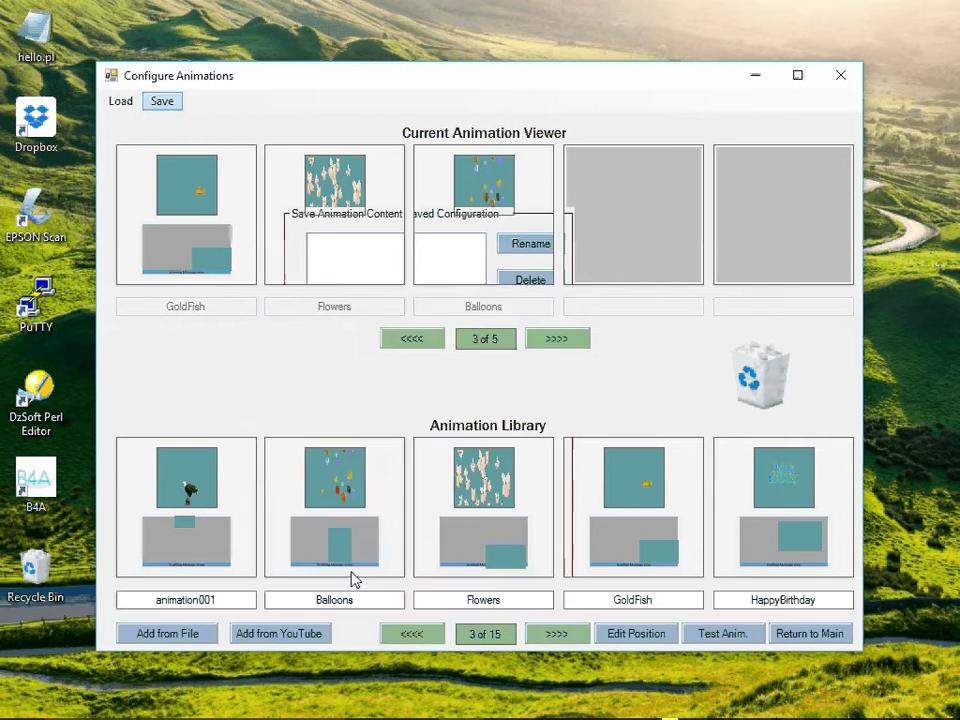
{"action": "left_click", "coordinate": [782, 636]}
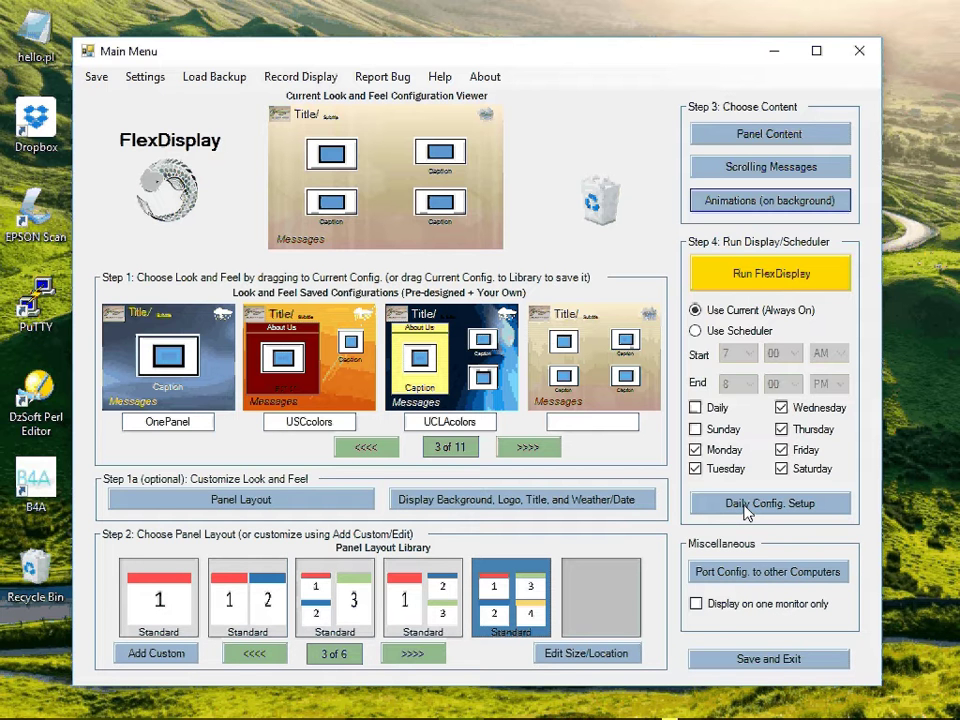
Include Sunday in the scheduled days and assign the "base" panel content to Sunday in the daily configuration
{"action": "left_click", "coordinate": [694, 430]}
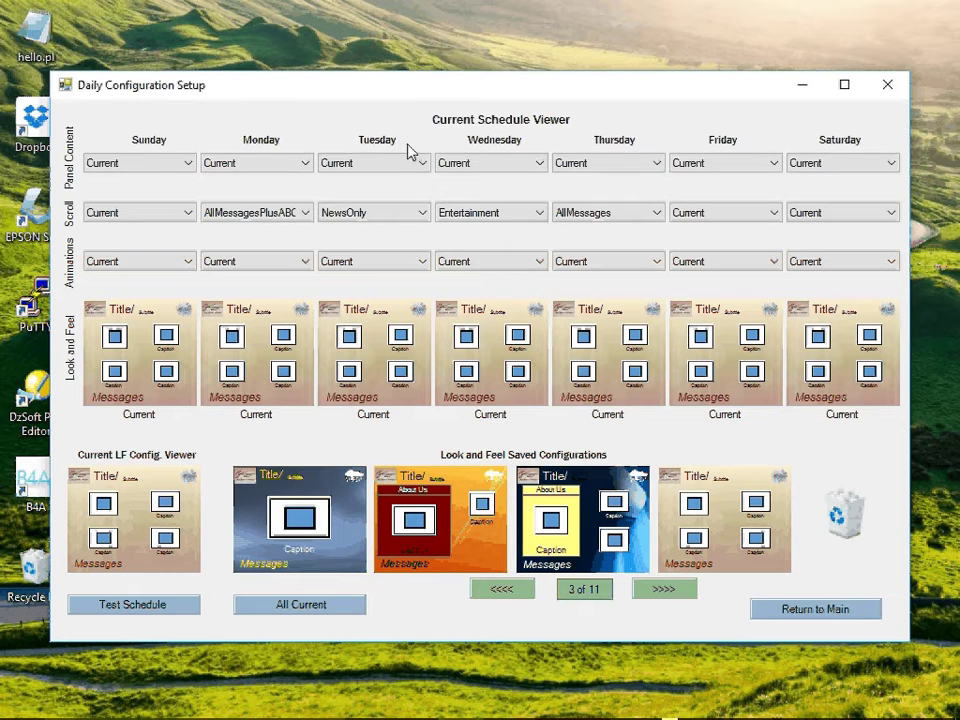
{"action": "left_click", "coordinate": [190, 168]}
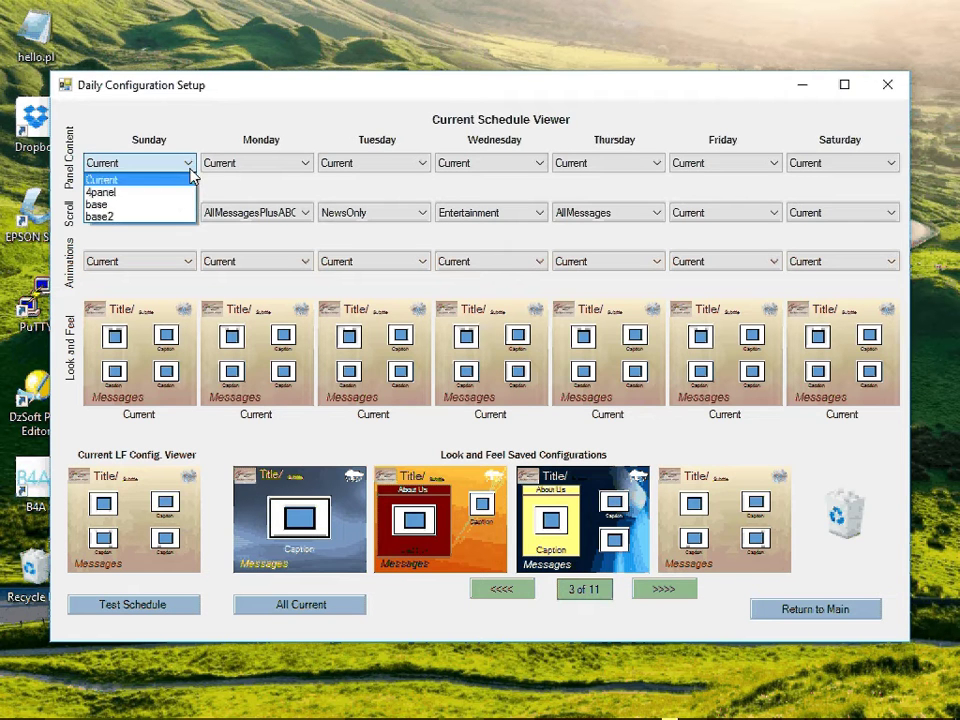
{"action": "left_click", "coordinate": [175, 193]}
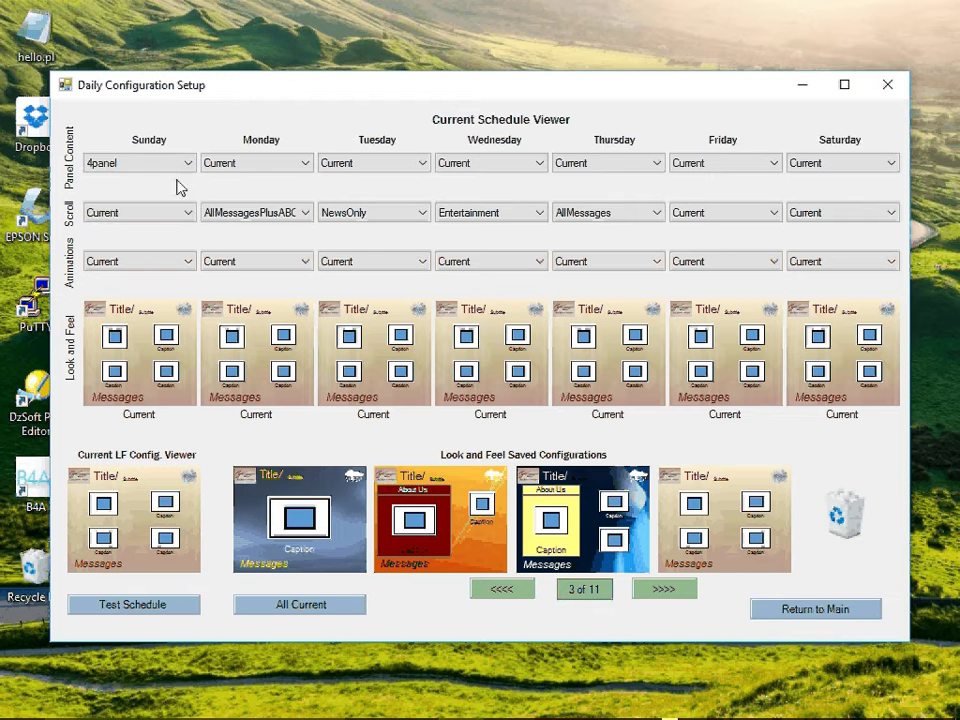
{"action": "left_click", "coordinate": [188, 168]}
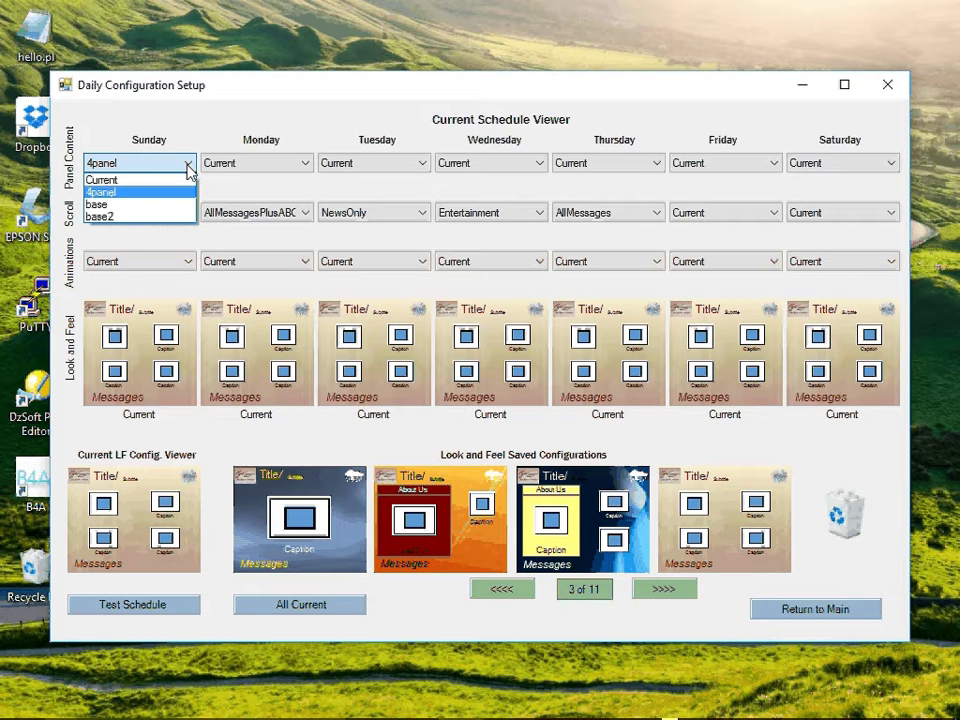
{"action": "left_click", "coordinate": [155, 205]}
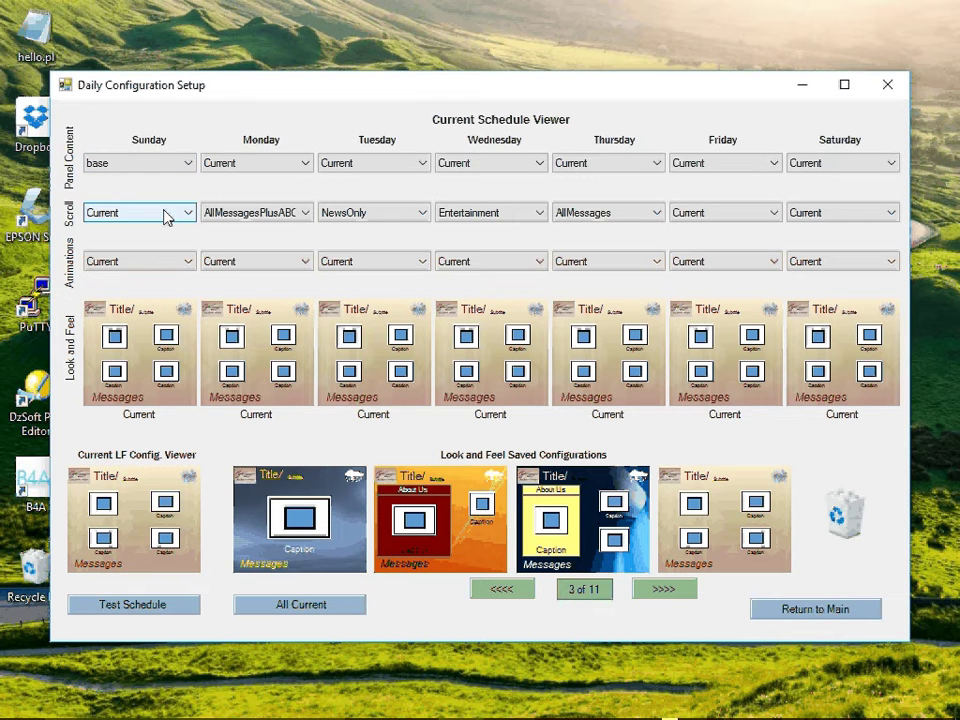
Assign the "CNN" scrolling messages and the "combo" animations to Sunday in the daily schedule
{"action": "left_click", "coordinate": [166, 217]}
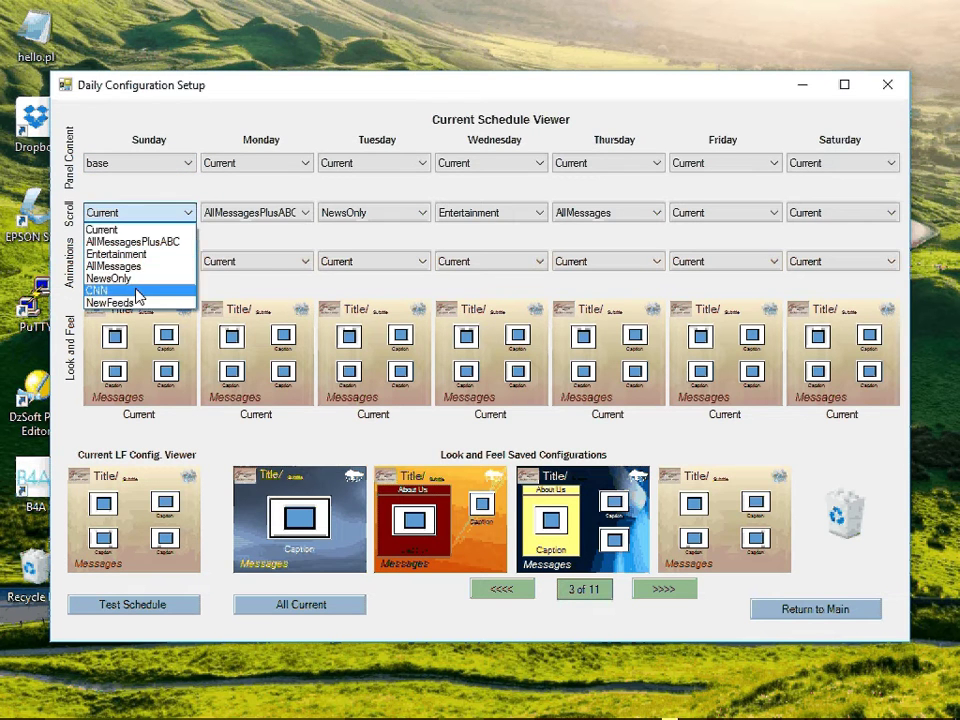
{"action": "left_click", "coordinate": [138, 292]}
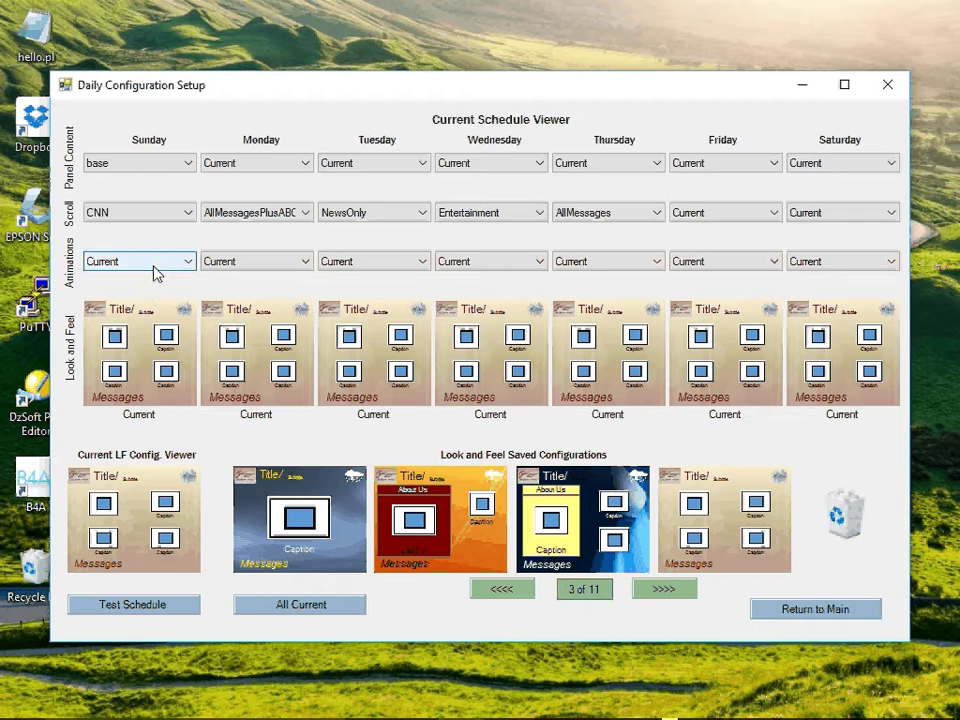
{"action": "left_click", "coordinate": [155, 262]}
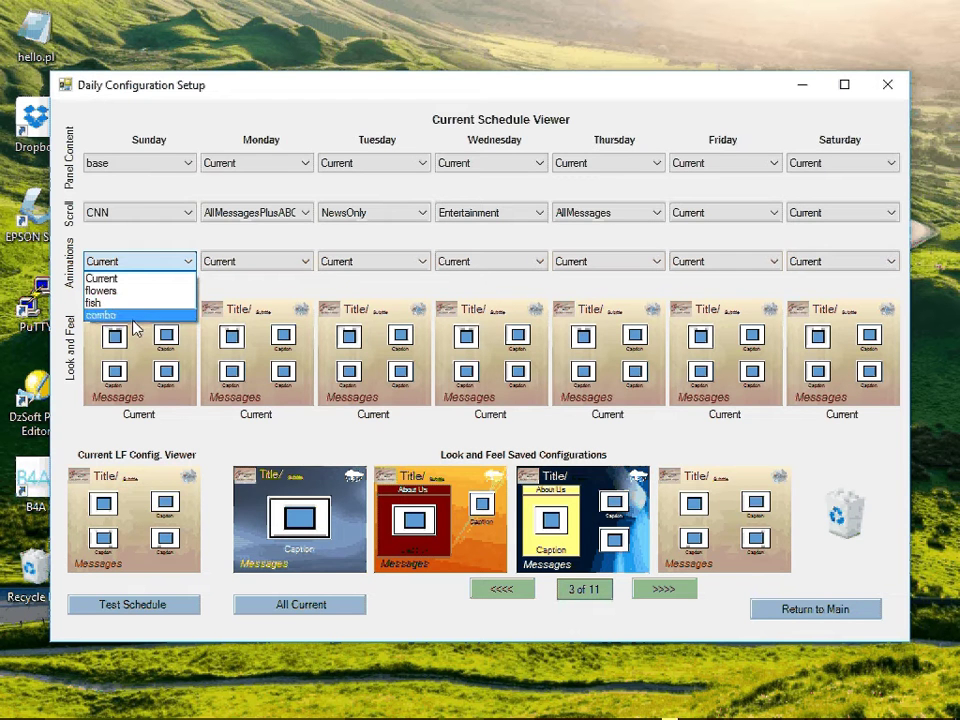
{"action": "left_click", "coordinate": [130, 316]}
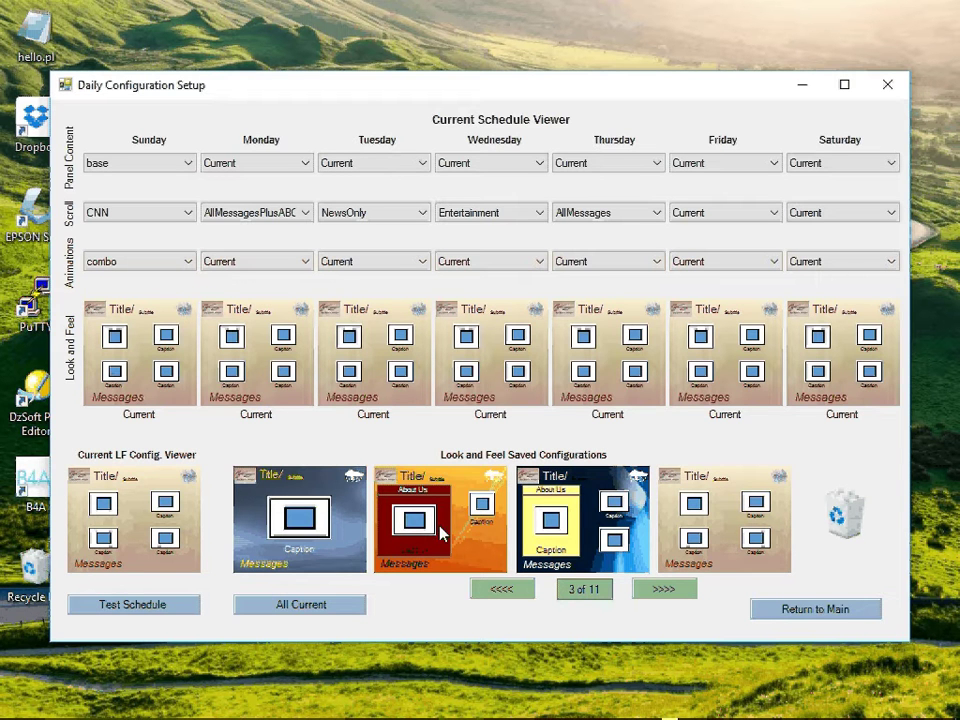
Assign the saved orange "USCcolors" look and feel to Sunday and the dark blue "UCLAcolors" look and feel to Monday
{"action": "left_click_drag", "start_coordinate": [430, 520], "coordinate": [148, 366]}
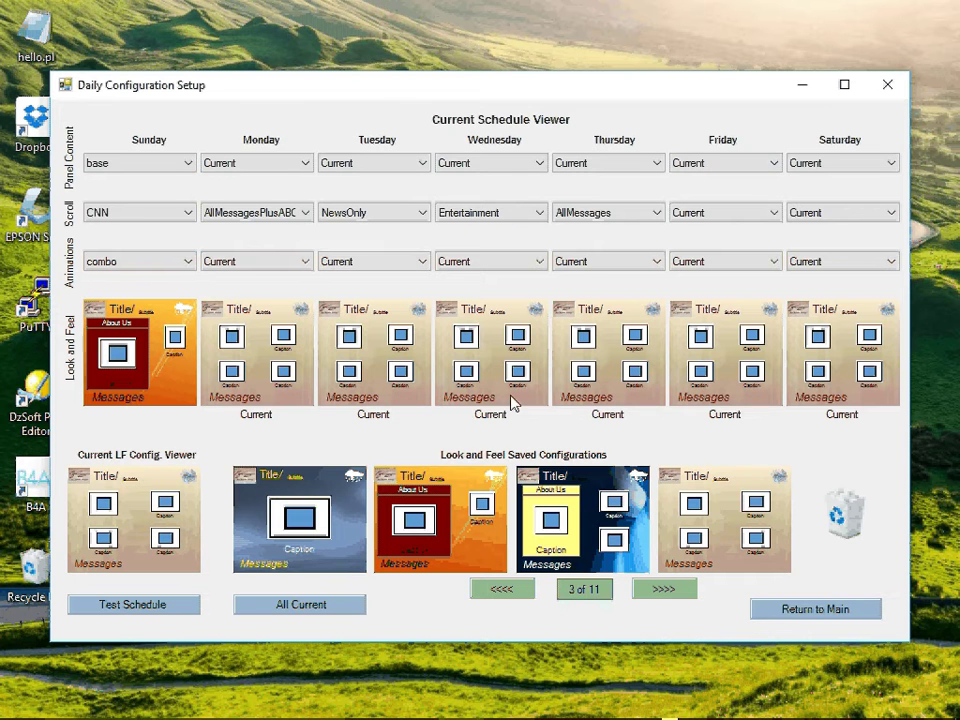
{"action": "left_click_drag", "start_coordinate": [567, 497], "coordinate": [265, 340]}
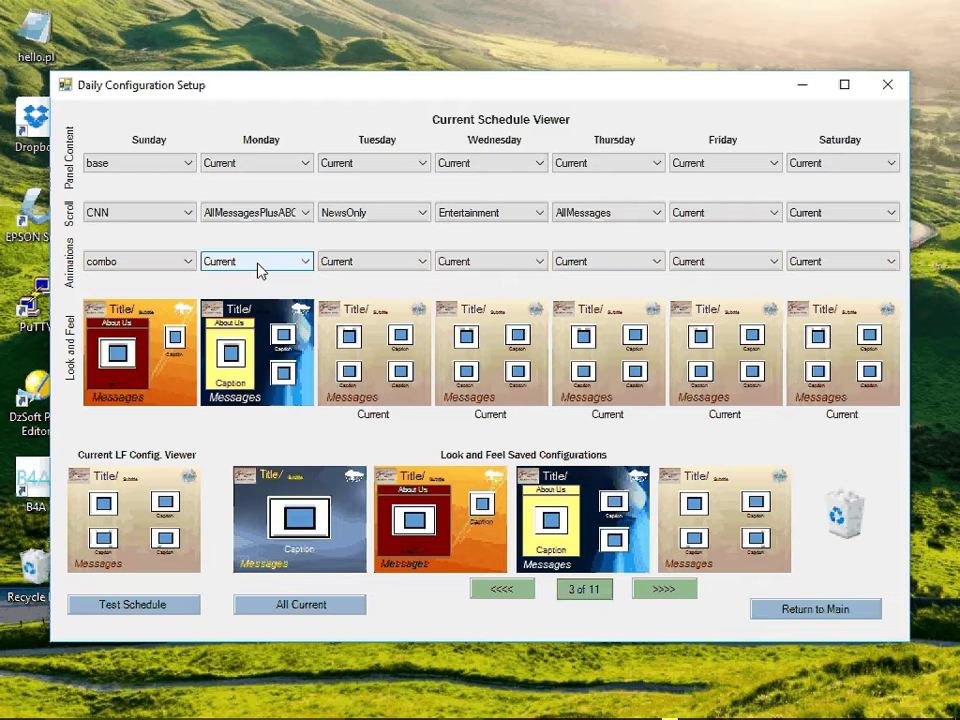
Set Tuesday's scroll to "Current" and assign it the saved blue two-panel look and feel with the yellow title
{"action": "left_click", "coordinate": [390, 218]}
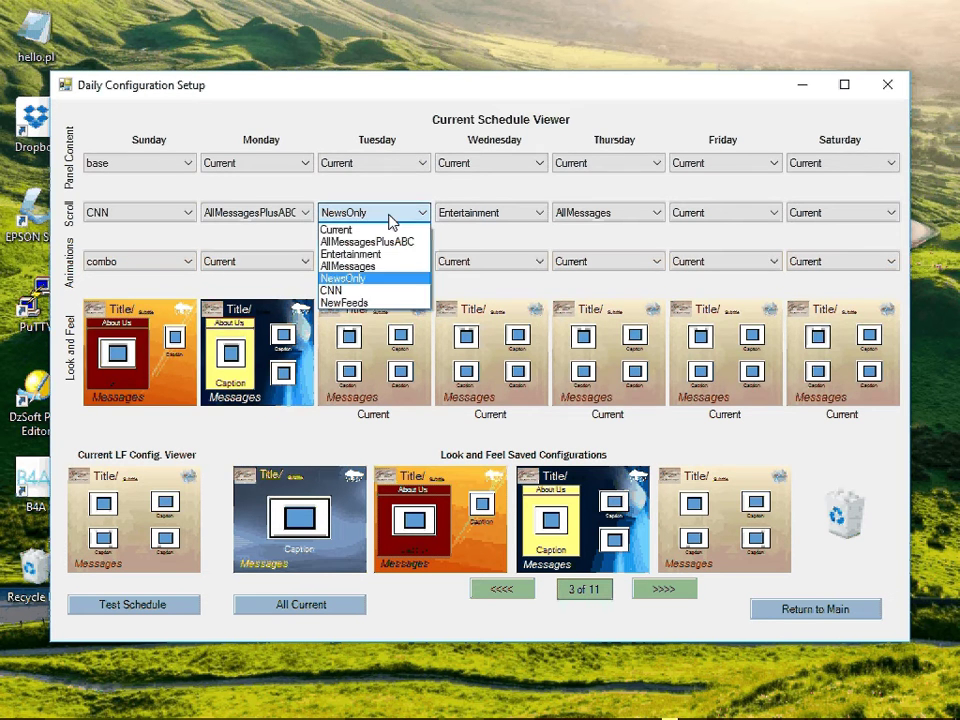
{"action": "left_click", "coordinate": [338, 229]}
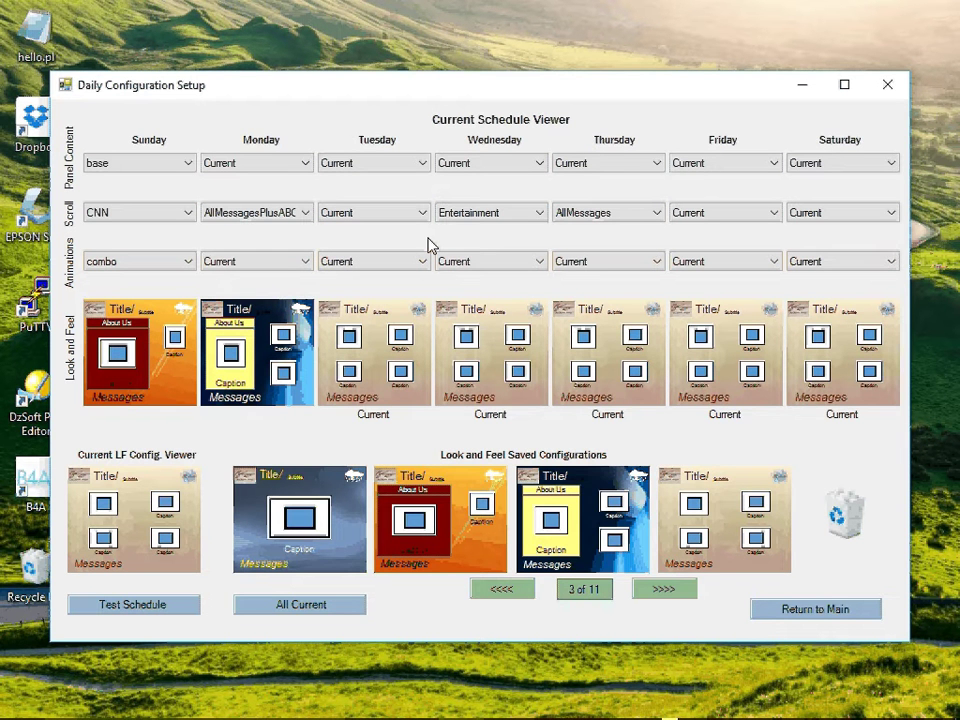
{"action": "left_click", "coordinate": [662, 592]}
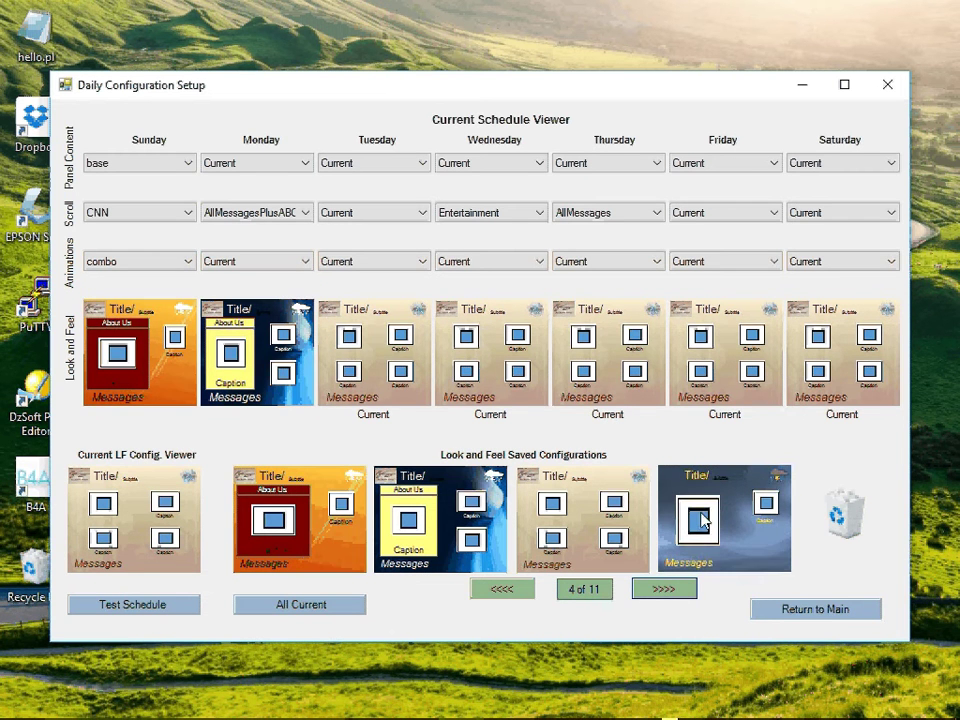
{"action": "mouse_move", "coordinate": [703, 519]}
{"action": "left_mouse_down"}
{"action": "mouse_move", "coordinate": [470, 306]}
{"action": "mouse_move", "coordinate": [325, 418]}
{"action": "mouse_move", "coordinate": [414, 379]}
{"action": "mouse_move", "coordinate": [404, 374]}
{"action": "left_mouse_up"}
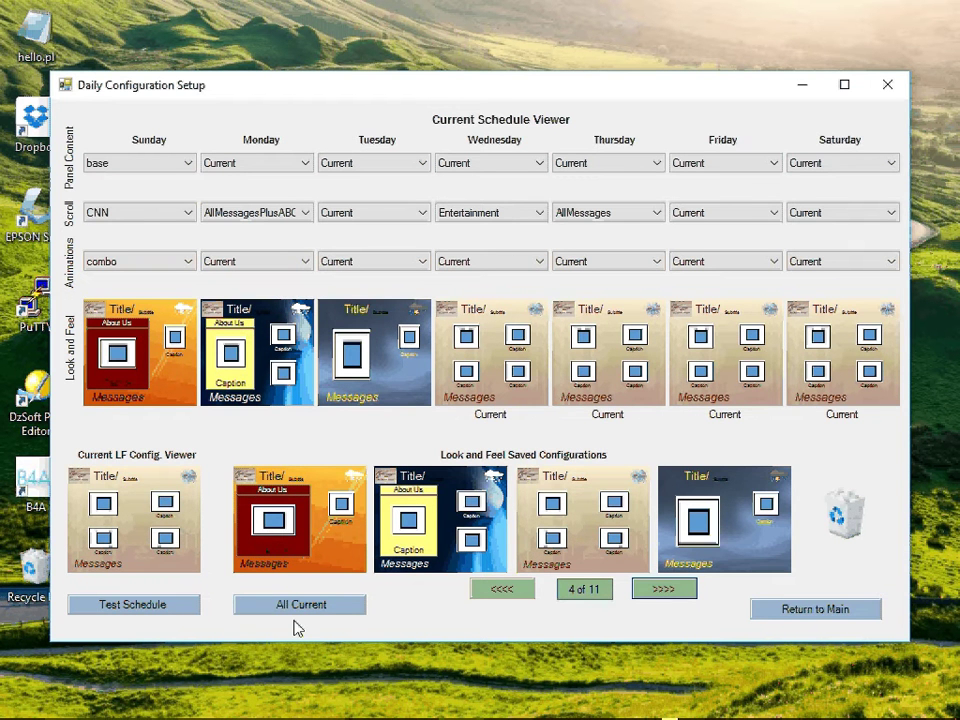
Test the schedule by previewing the display for Sunday, Monday and Tuesday, and return to the schedule setup
{"action": "left_click", "coordinate": [135, 608]}
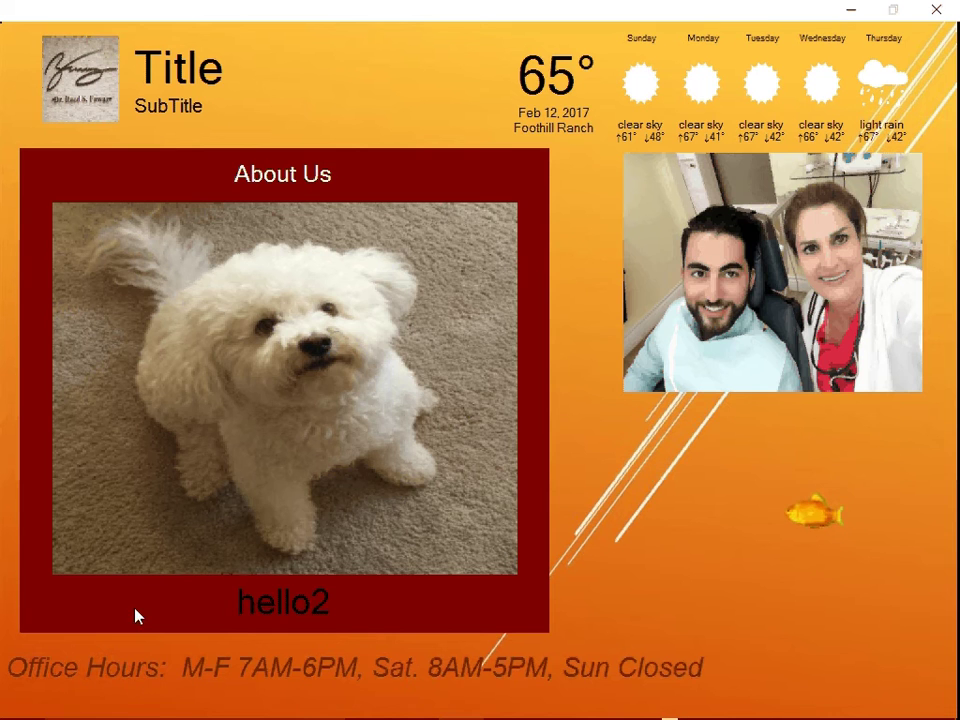
{"action": "left_click", "coordinate": [634, 563]}
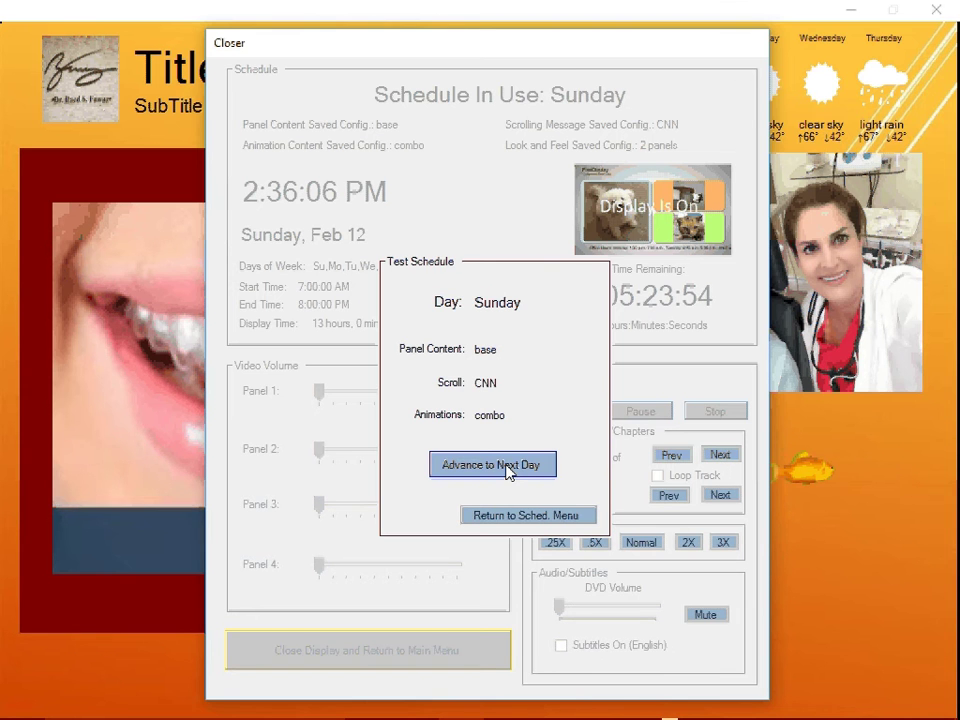
{"action": "left_click", "coordinate": [512, 468]}
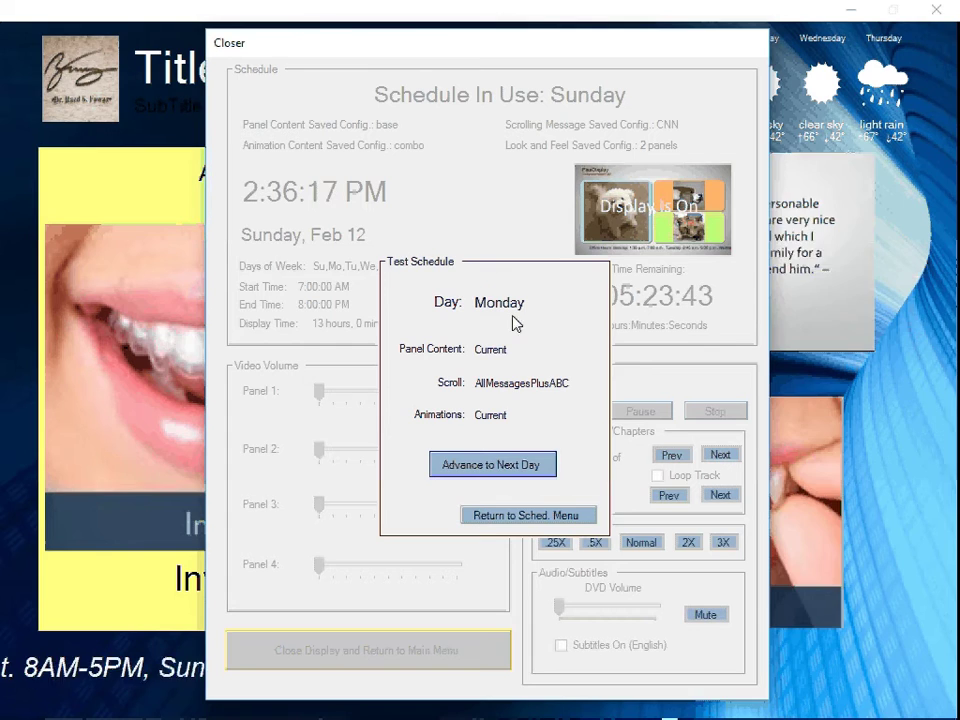
{"action": "left_click", "coordinate": [499, 463]}
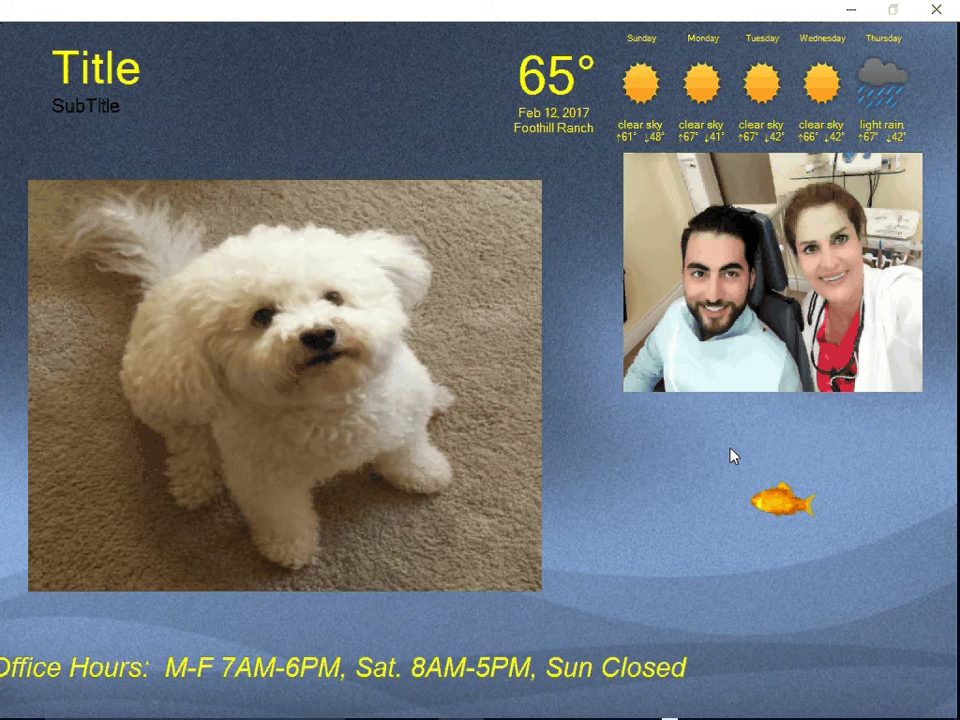
{"action": "left_click", "coordinate": [665, 481]}
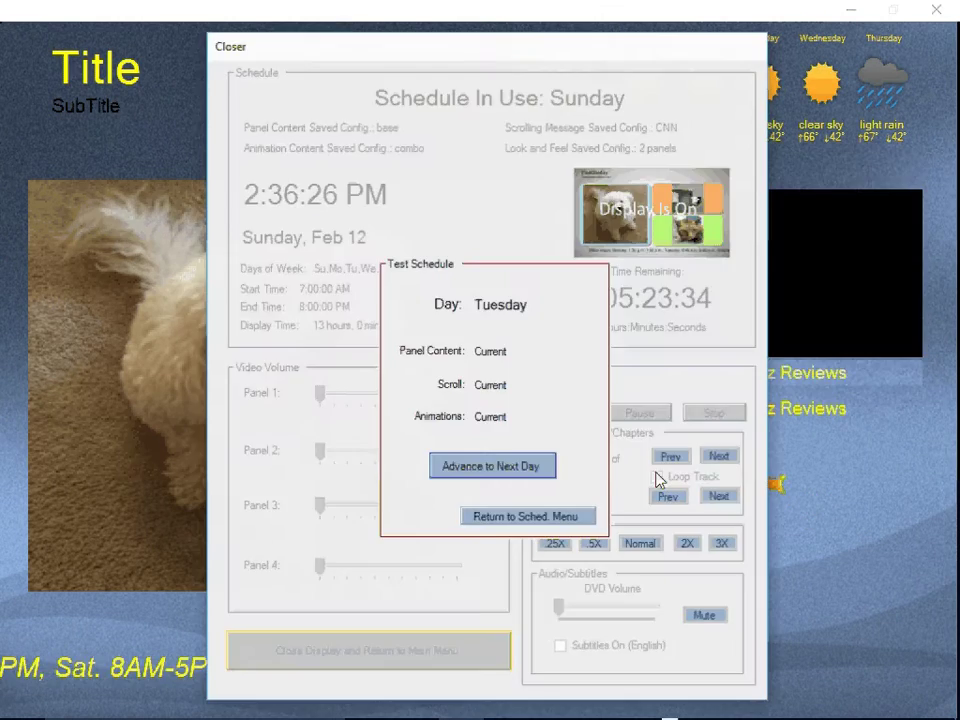
{"action": "left_click", "coordinate": [524, 516]}
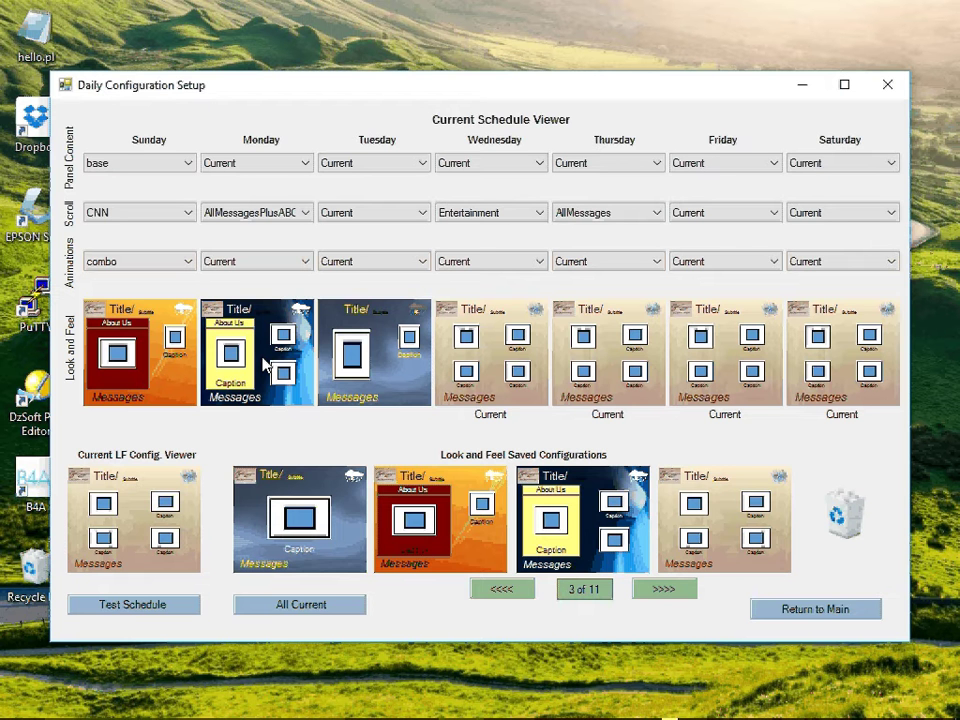
Return to the main menu and set the display to use the scheduler instead of the always-on current configuration
{"action": "left_click", "coordinate": [833, 614]}
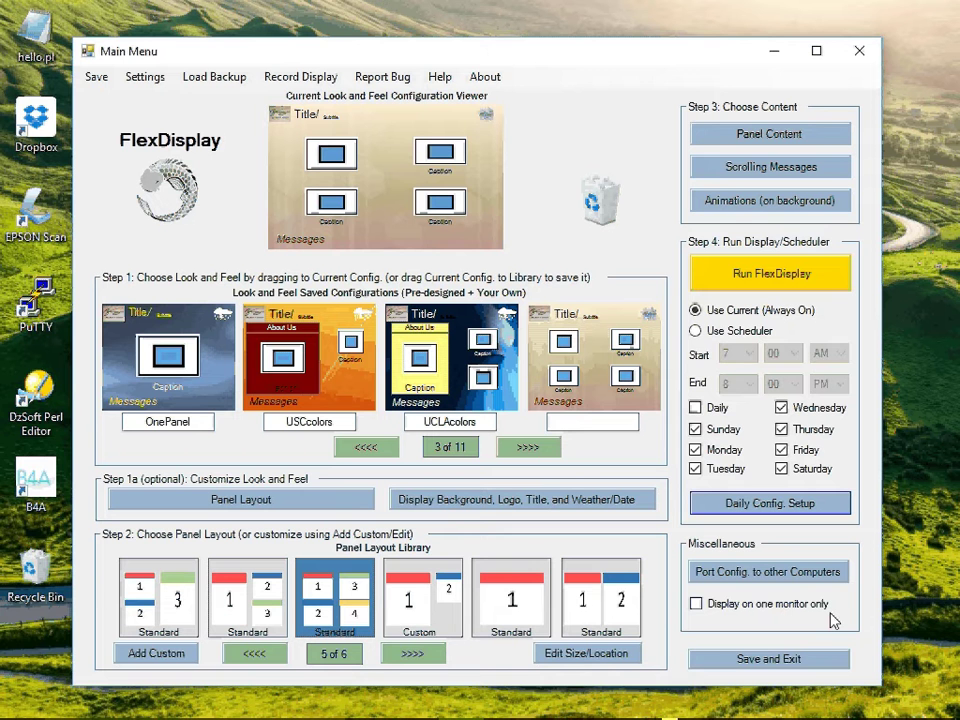
{"action": "left_click", "coordinate": [697, 333]}
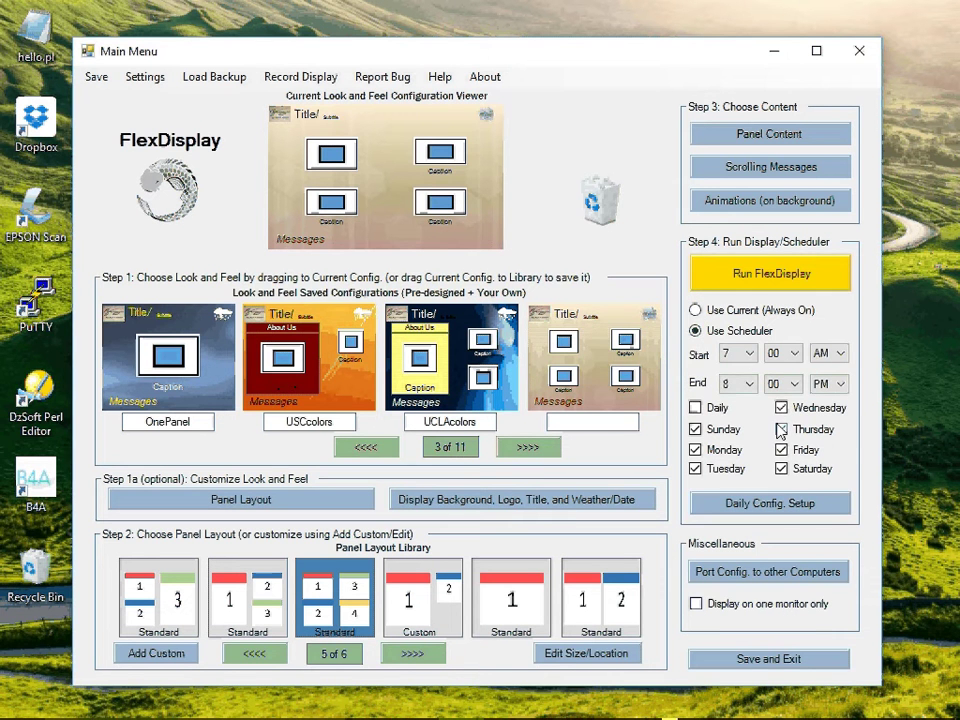